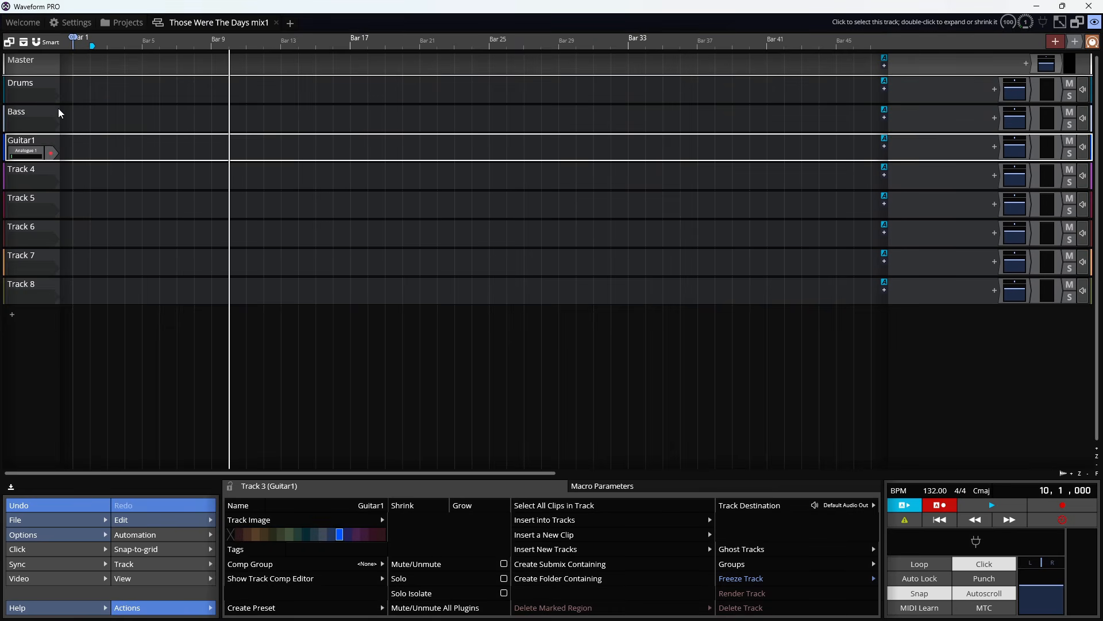
# Step: Rename Track 4, Track 5 and Track 6 as Guitar2, Guitar3 and Guitar4
pyautogui.doubleClick(3, 164)
pyautogui.write('Guitar')
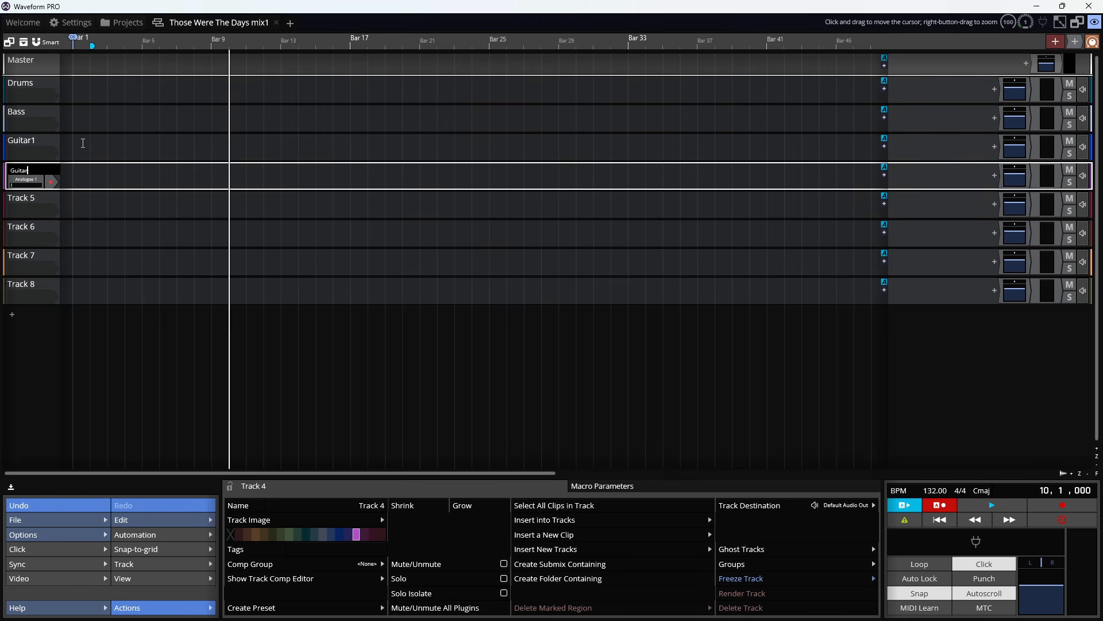
pyautogui.press('Tab')
pyautogui.write('G')
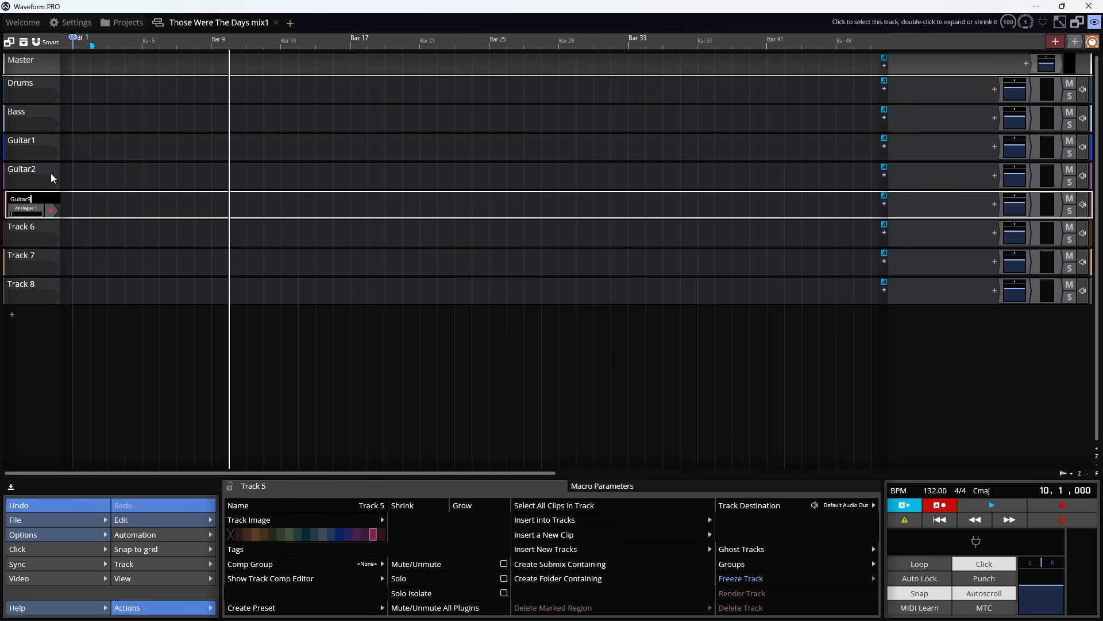
pyautogui.press('Tab')
pyautogui.write('Guit')
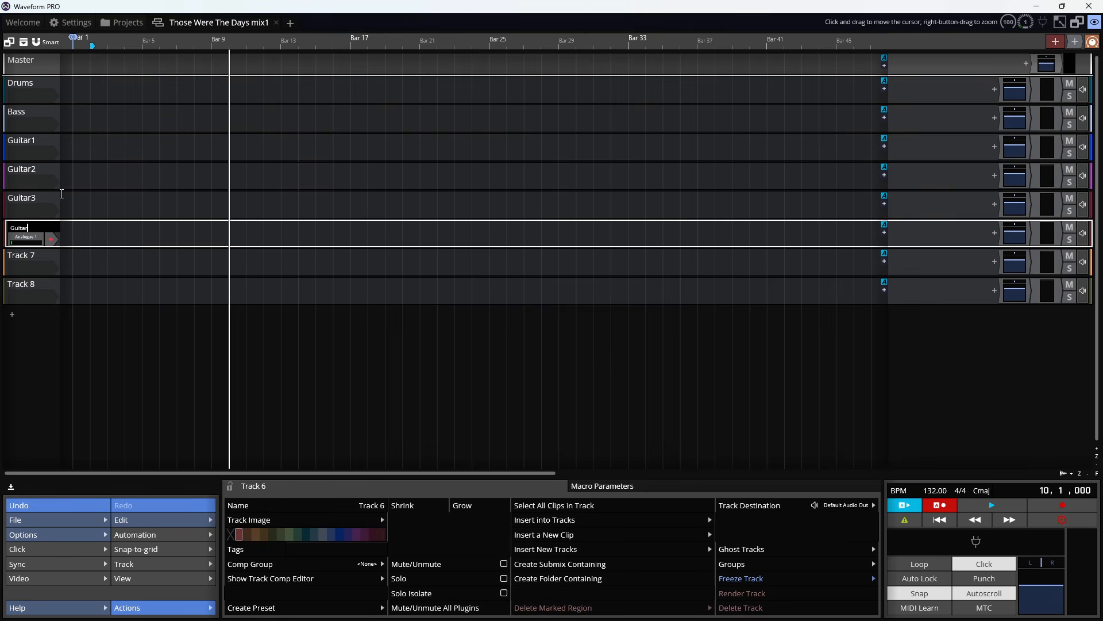
# Step: Name the lead guitar track Lead git and the lead vocal track Lead vox
pyautogui.press('Tab')
pyautogui.write('Lead')
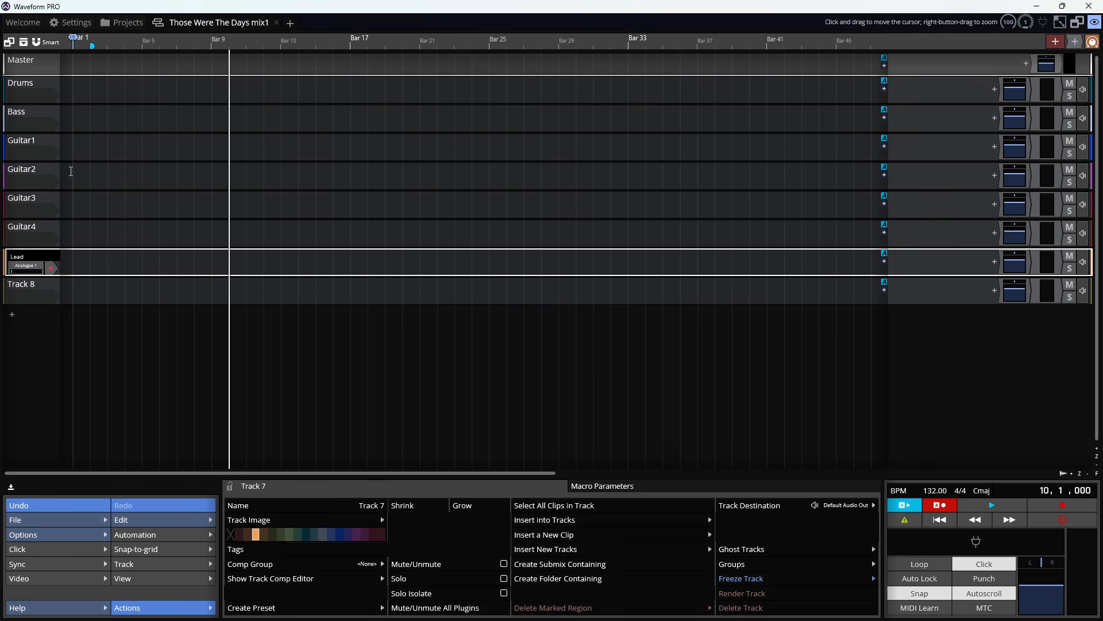
pyautogui.write(' git')
pyautogui.press('Tab')
pyautogui.write('Lead')
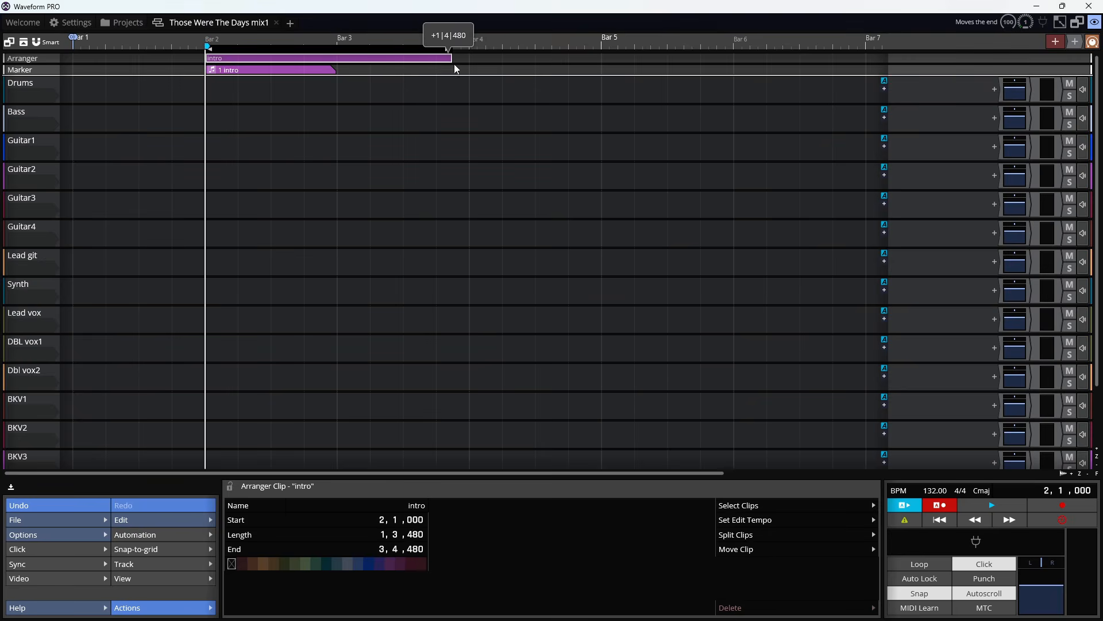
# Step: Extend the intro arranger clip to bar 10 and the Verse arranger clip to bar 18, matching their markers
pyautogui.moveTo(454, 65); pyautogui.dragTo(859, 125)
pyautogui.moveTo(495, 472); pyautogui.dragTo(574, 472)
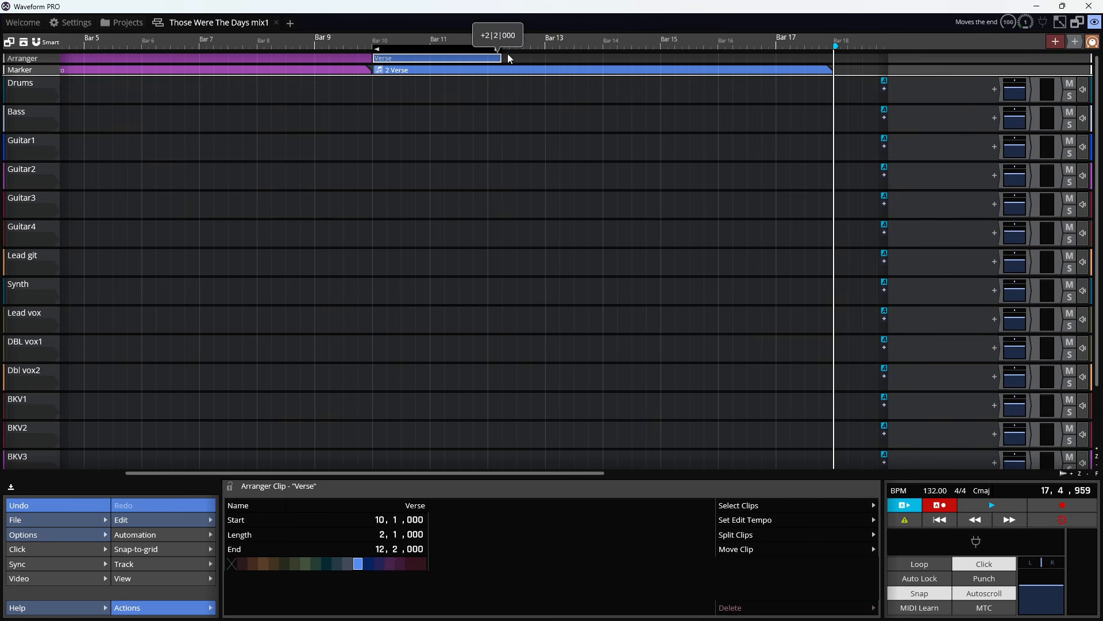
pyautogui.moveTo(508, 58); pyautogui.dragTo(827, 78)
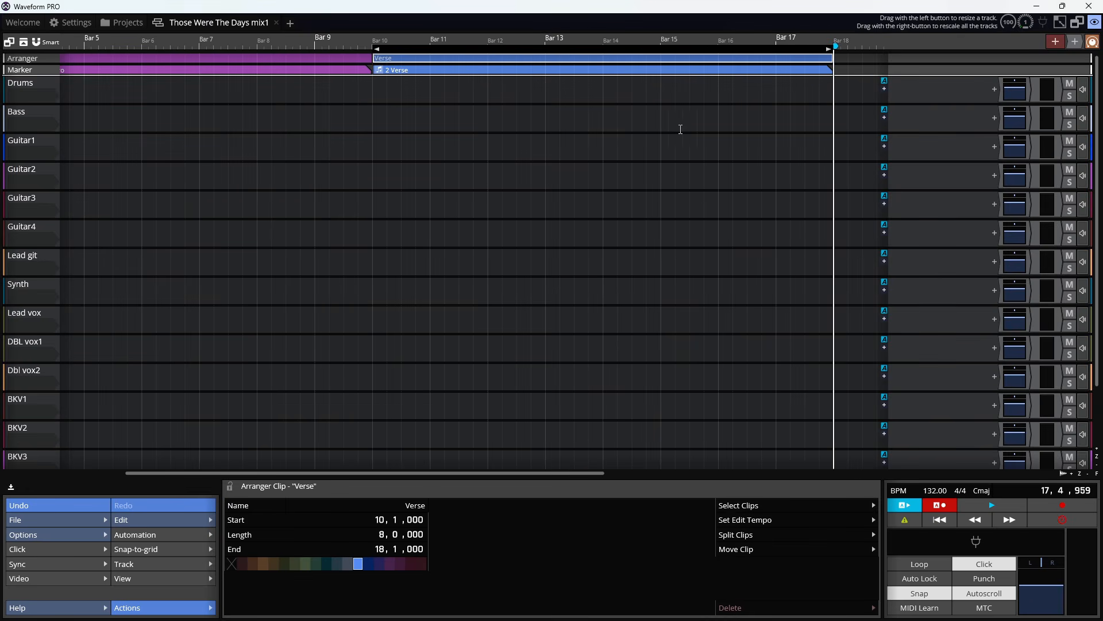
# Step: Insert an arranger clip above the pre chorus marker, running from bar 18 to bar 20
pyautogui.scroll(-3, 629, 138)
pyautogui.click(591, 190)
pyautogui.scroll(3, 591, 190)
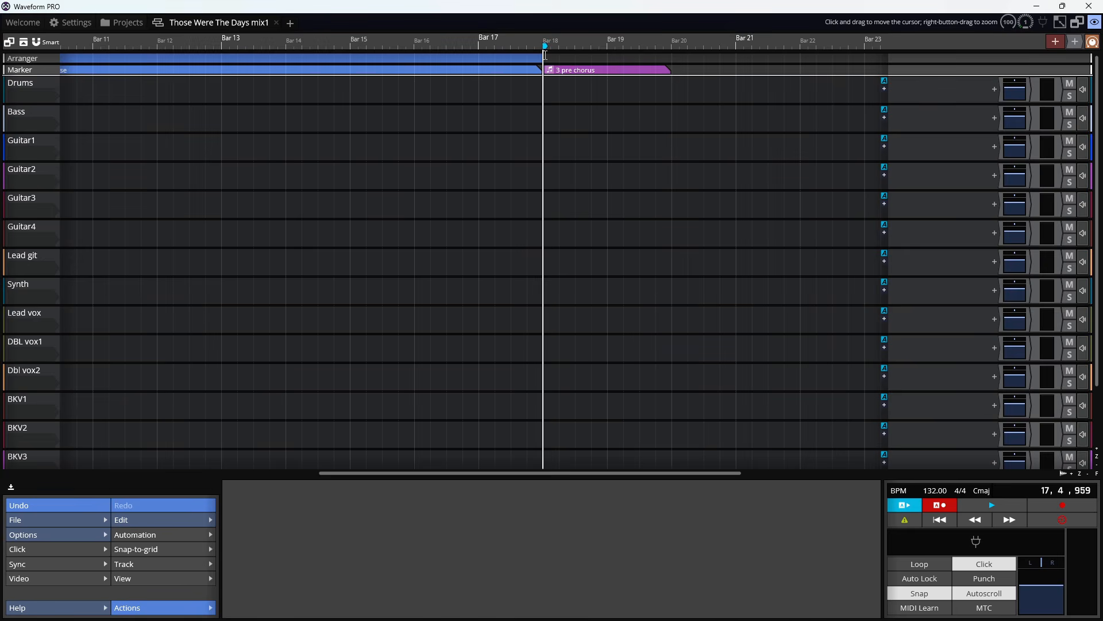
pyautogui.click(579, 65)
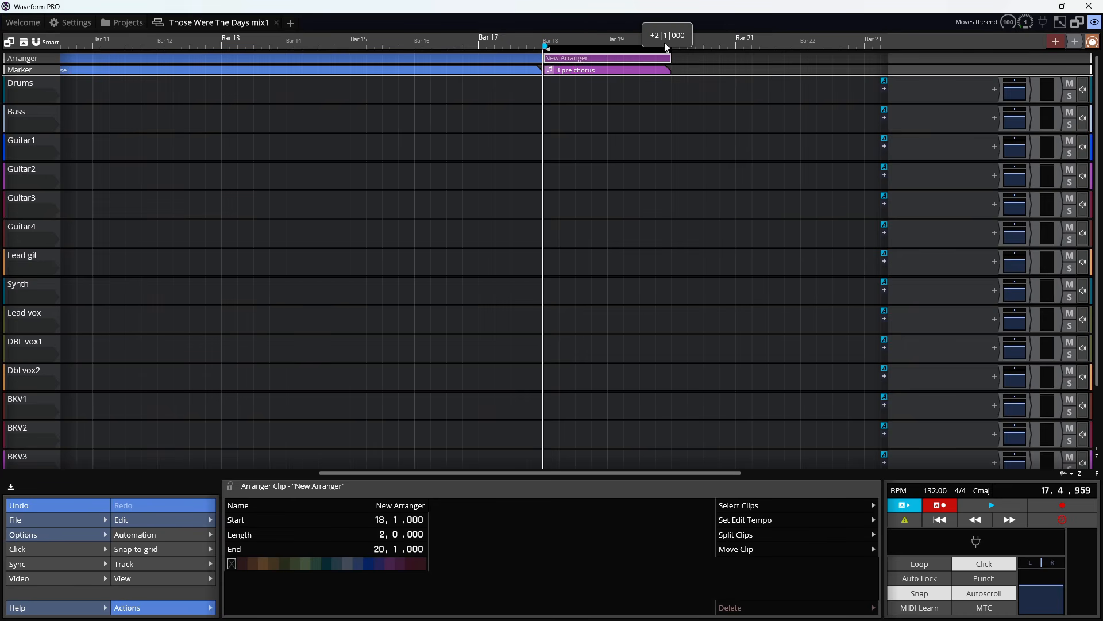
pyautogui.moveTo(667, 48); pyautogui.dragTo(667, 49)
# Step: Insert an arranger clip above the Chorus marker and extend its end to bar 28
pyautogui.rightClick(324, 56)
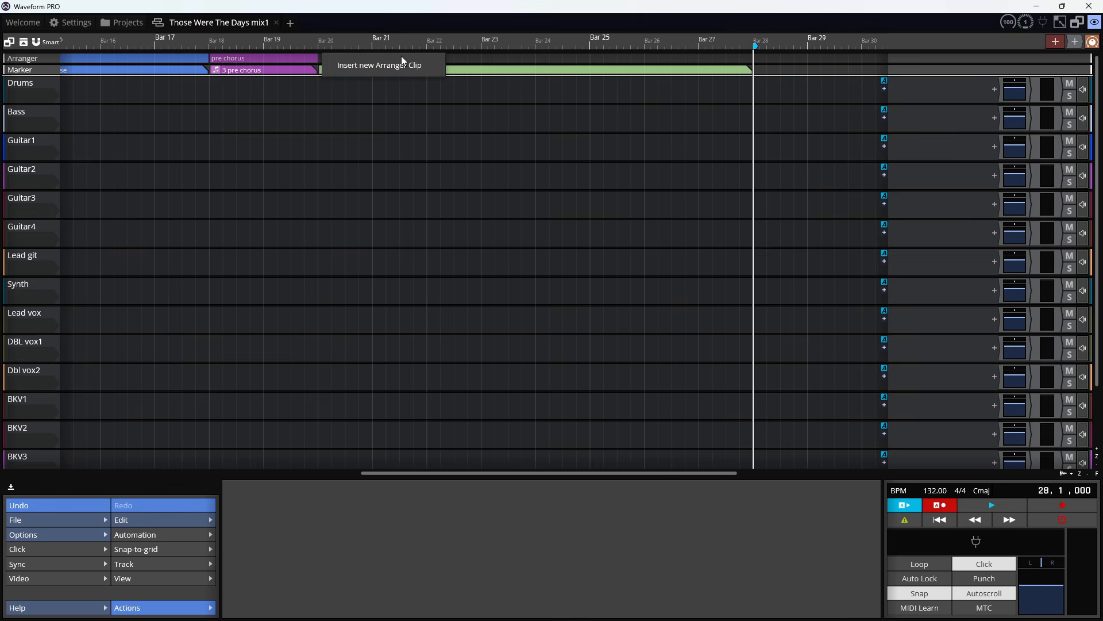
pyautogui.click(401, 62)
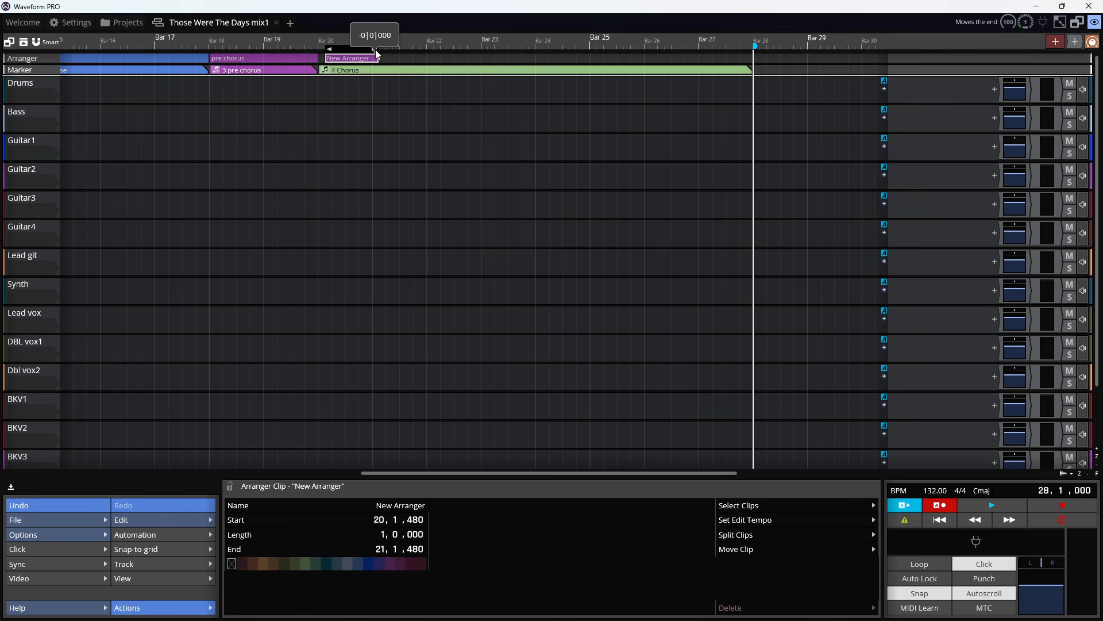
pyautogui.moveTo(598, 56); pyautogui.dragTo(754, 55)
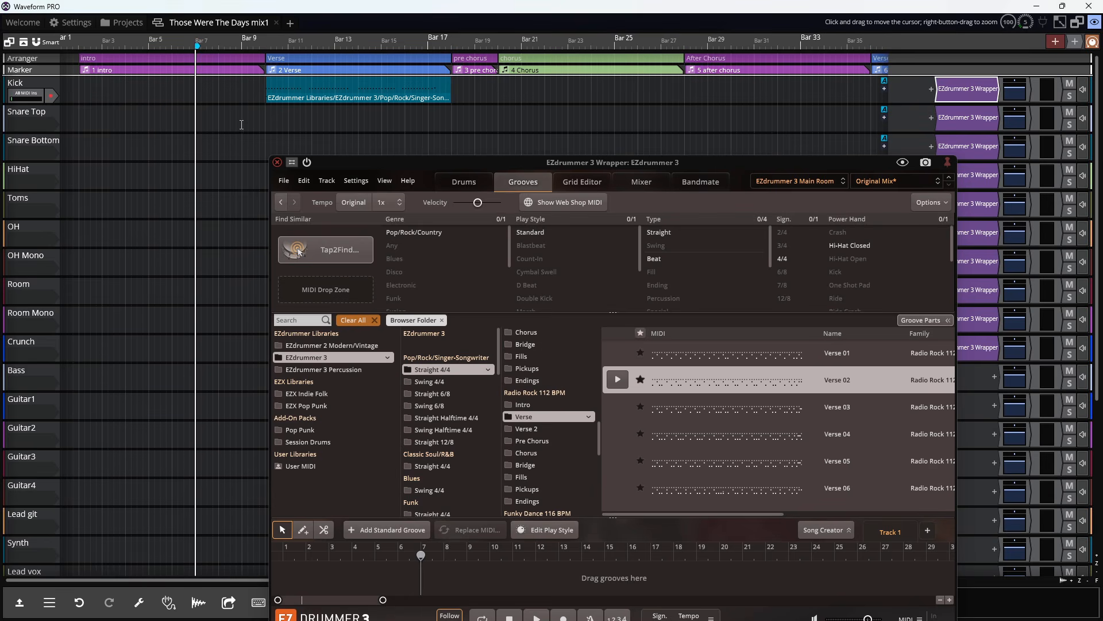
# Step: Preview EZdrummer's Radio Rock 112 BPM Chorus 01 groove and place it on the Kick track at the intro, ignoring its tempo and time signature changes
pyautogui.click(527, 451)
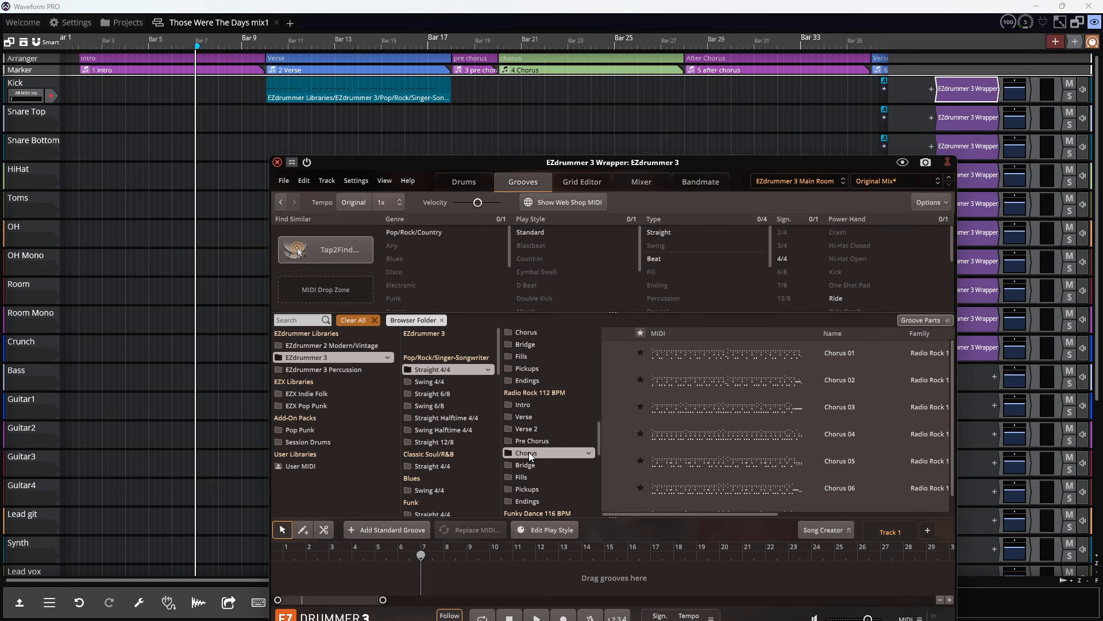
pyautogui.click(617, 353)
pyautogui.moveTo(725, 361)
pyautogui.mouseDown()
pyautogui.moveTo(614, 291)
pyautogui.moveTo(114, 143)
pyautogui.moveTo(83, 98)
pyautogui.mouseUp()
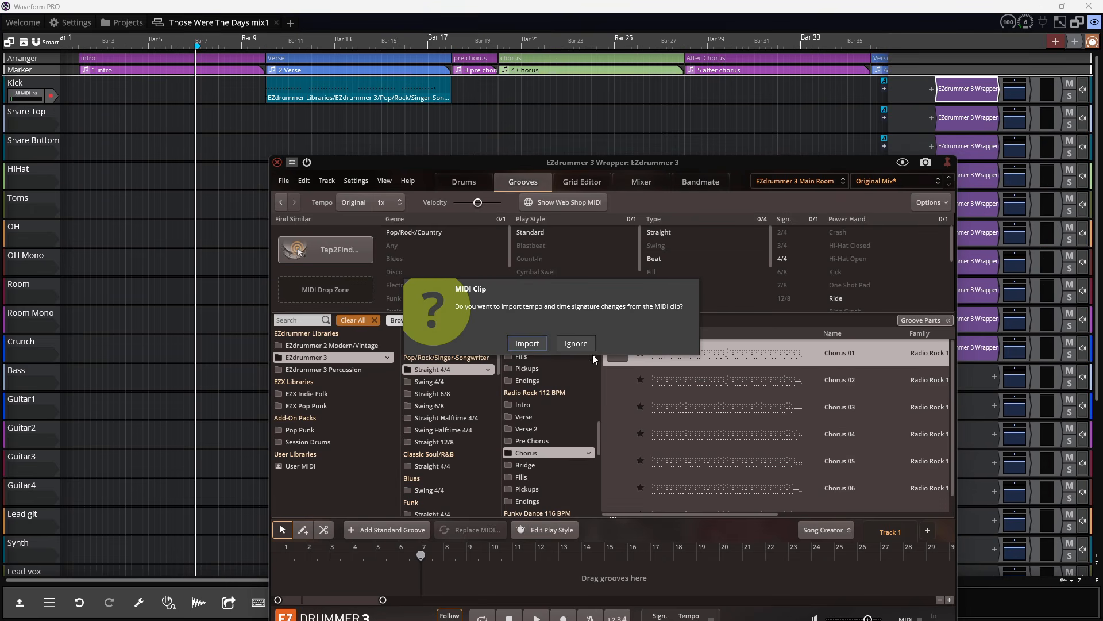
pyautogui.click(578, 346)
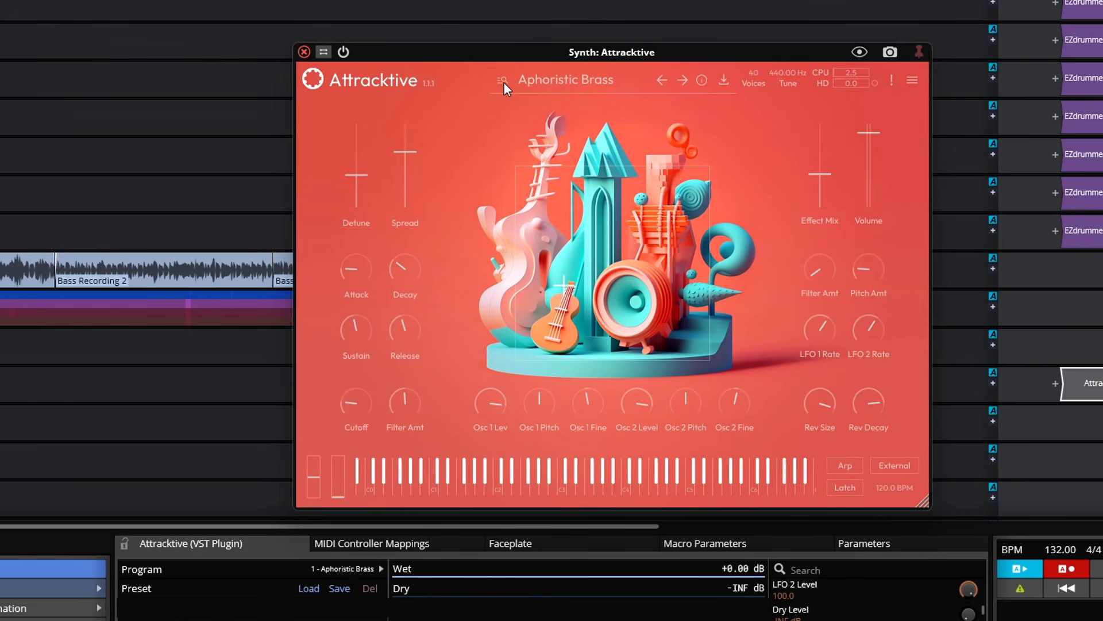
# Step: Open the preset browser of the Attracktive plugin on the Synth track
pyautogui.click(503, 82)
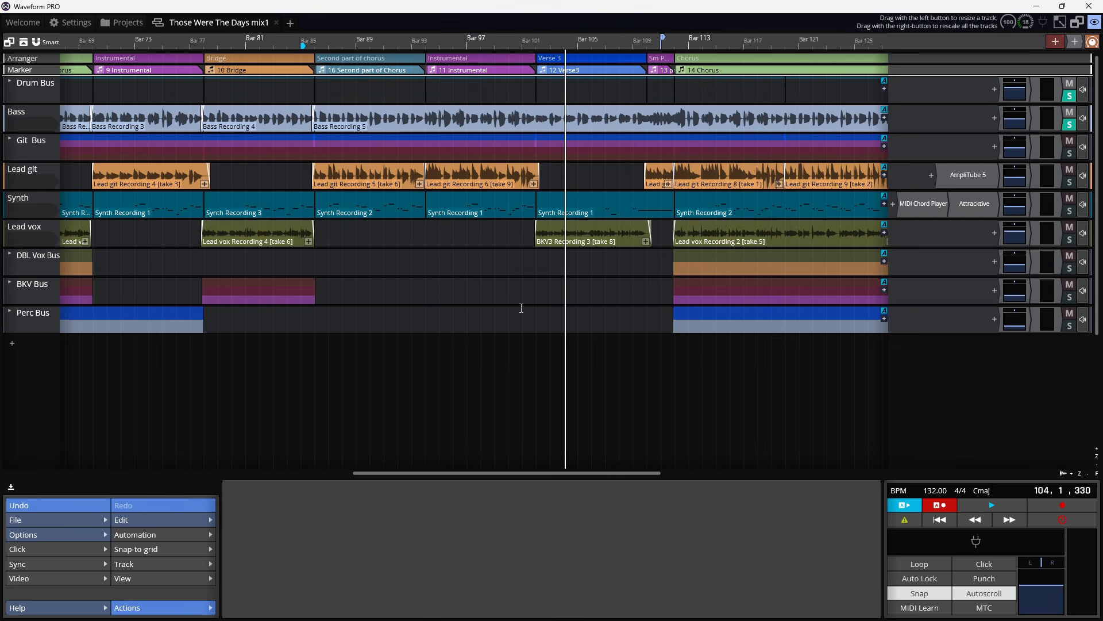
# Step: Play the mix from the start of Verse 3 and set the Bass track's volume to about -10.5 dB
pyautogui.click(538, 298)
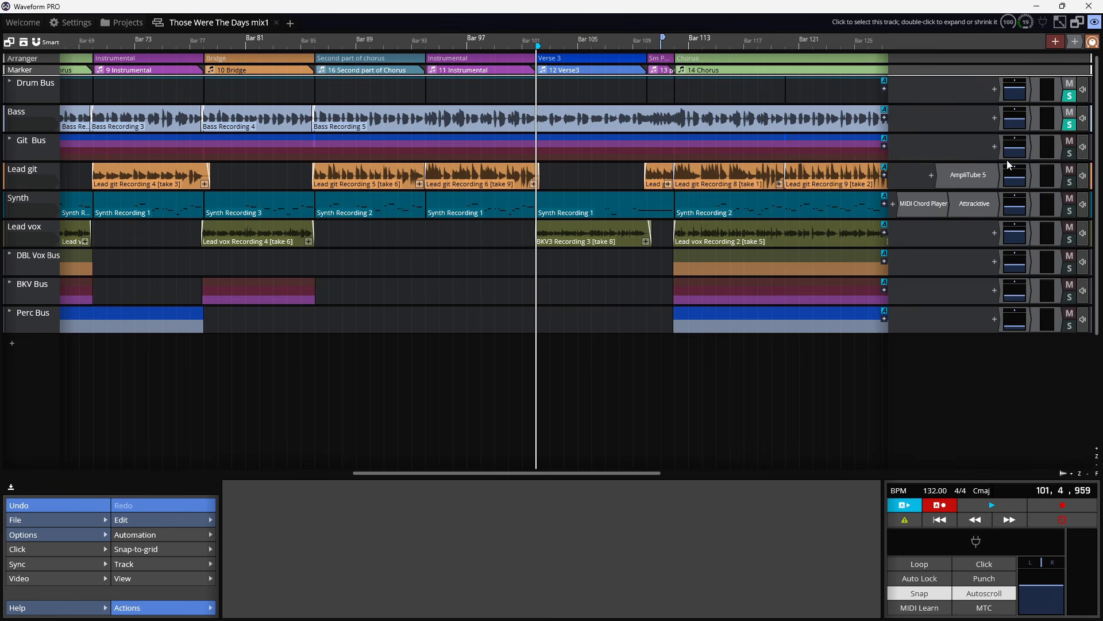
pyautogui.press('space')
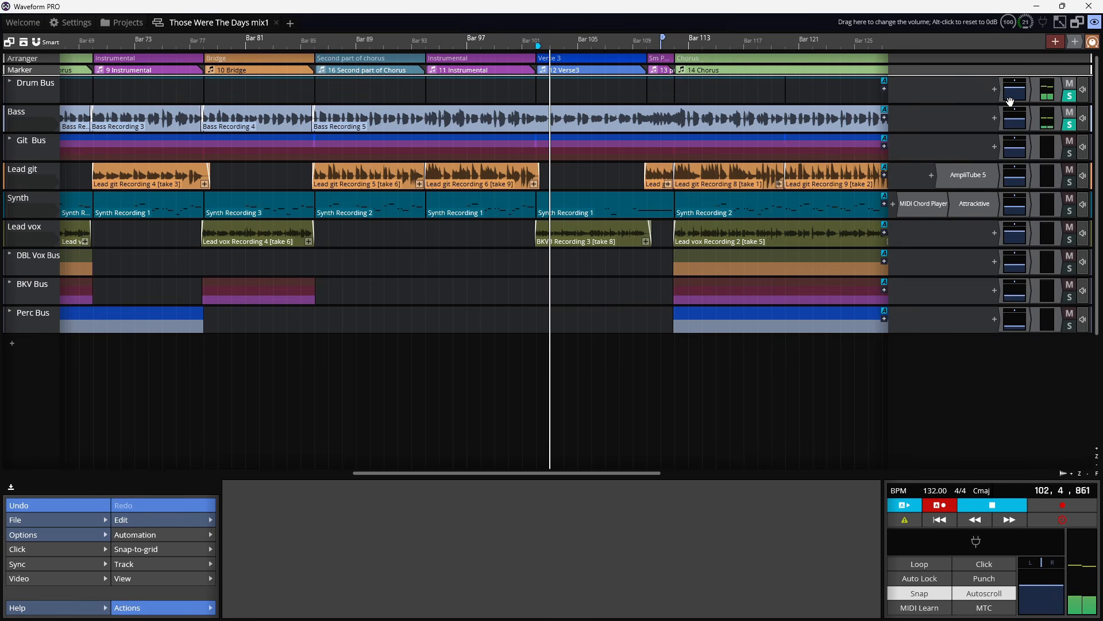
pyautogui.click(1021, 146)
pyautogui.moveTo(1021, 147); pyautogui.dragTo(1017, 120)
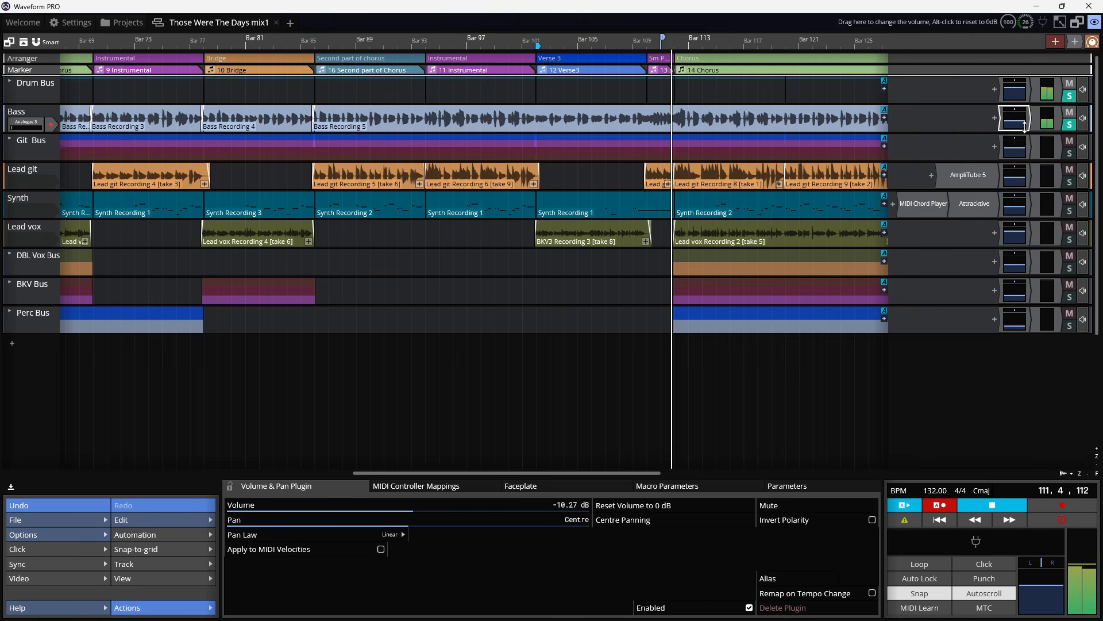
pyautogui.moveTo(1022, 123); pyautogui.dragTo(1022, 124)
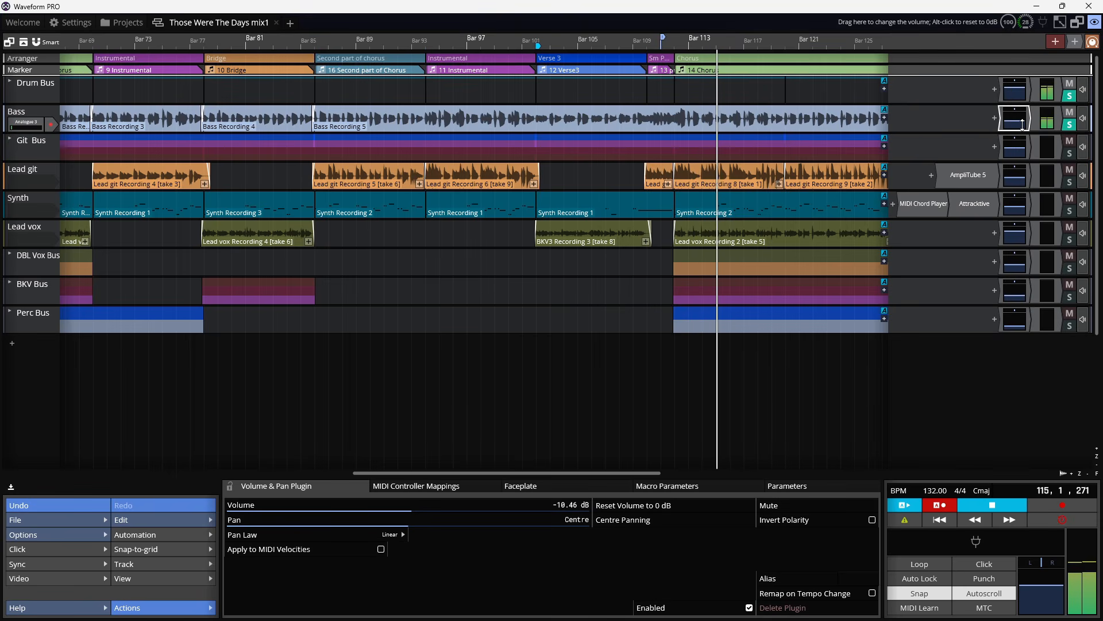
# Step: Lower the volume of the Lead git track and of the Perc Bus
pyautogui.moveTo(1015, 175); pyautogui.dragTo(1017, 200)
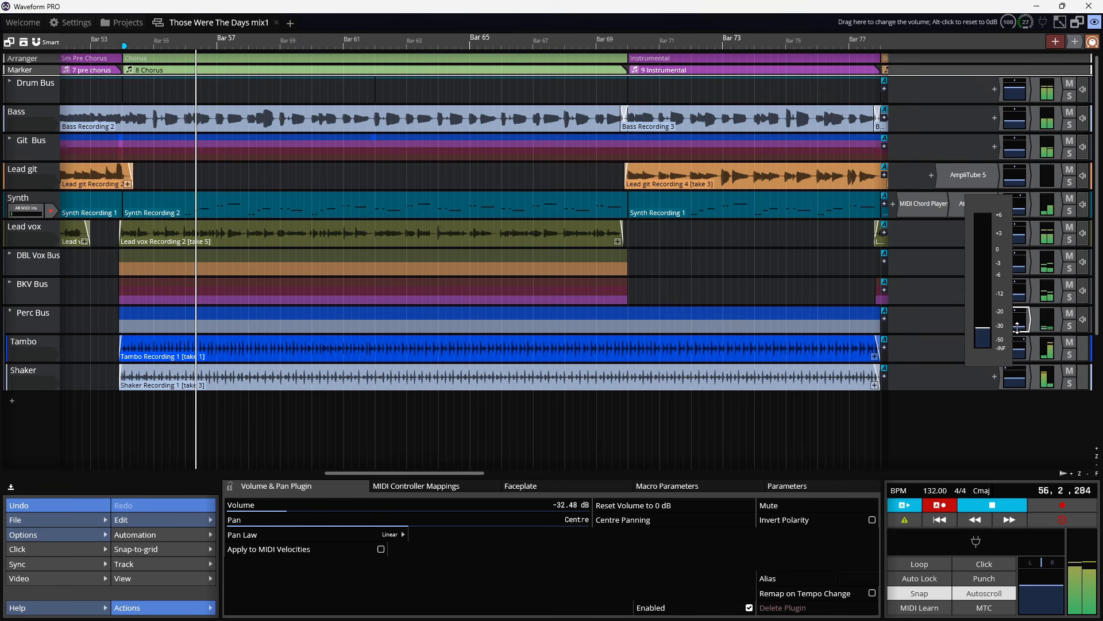
pyautogui.moveTo(1017, 329); pyautogui.dragTo(1017, 332)
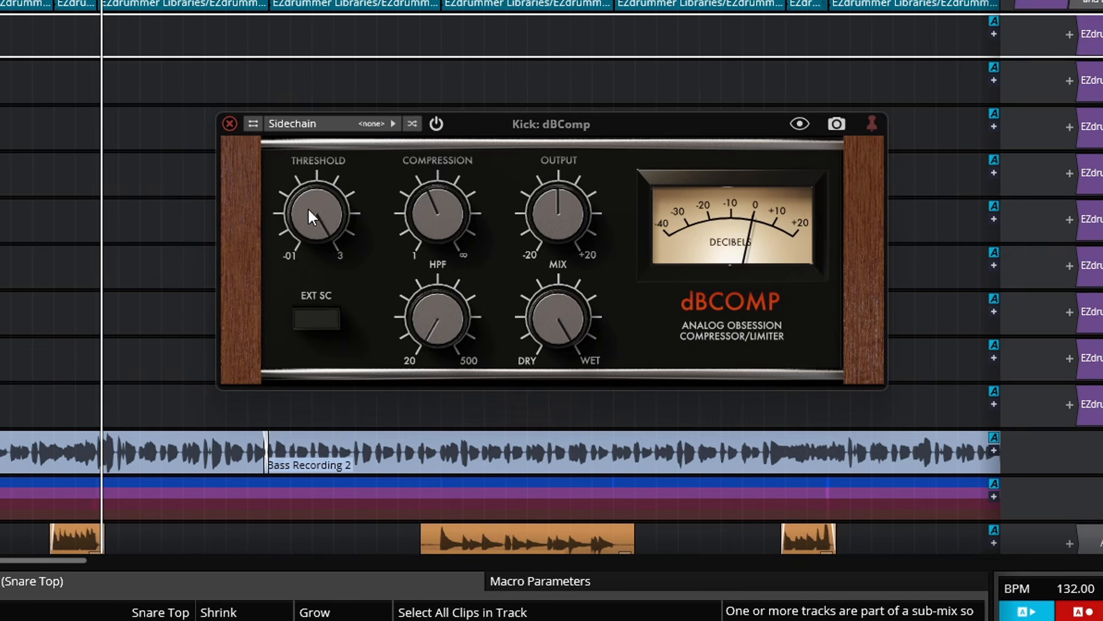
# Step: Turn down the threshold of the dBComp compressor on the Kick track and stop playback
pyautogui.moveTo(314, 207); pyautogui.dragTo(314, 230)
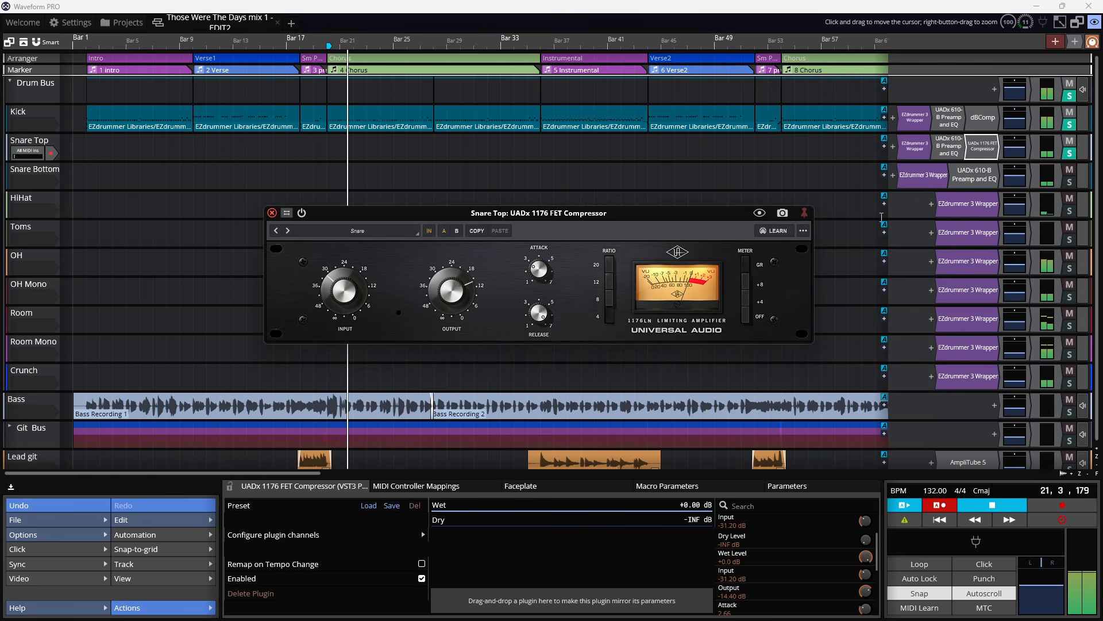
pyautogui.press('space')
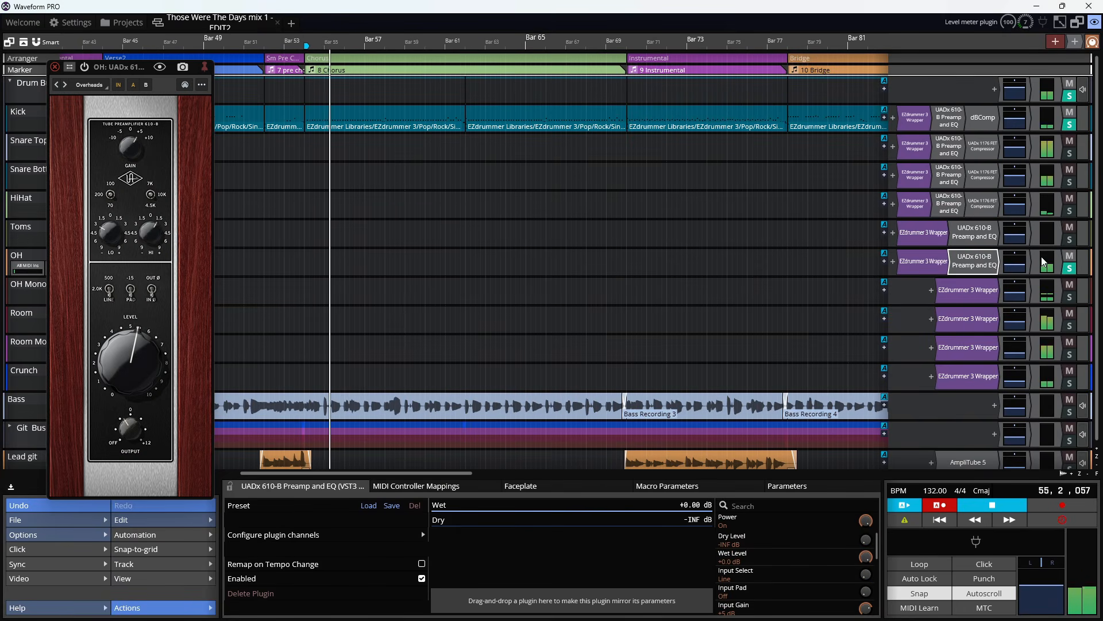
# Step: Select the OH track's level meter and toggle the bypass of its UADx 610-B preamp to compare levels
pyautogui.click(1046, 262)
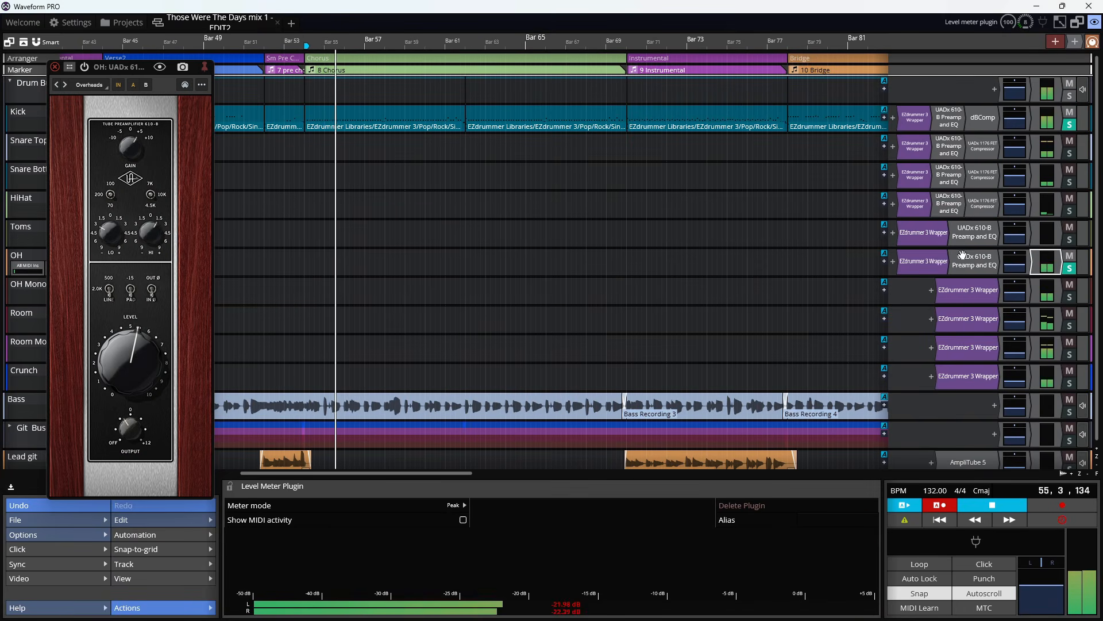
pyautogui.click(85, 67)
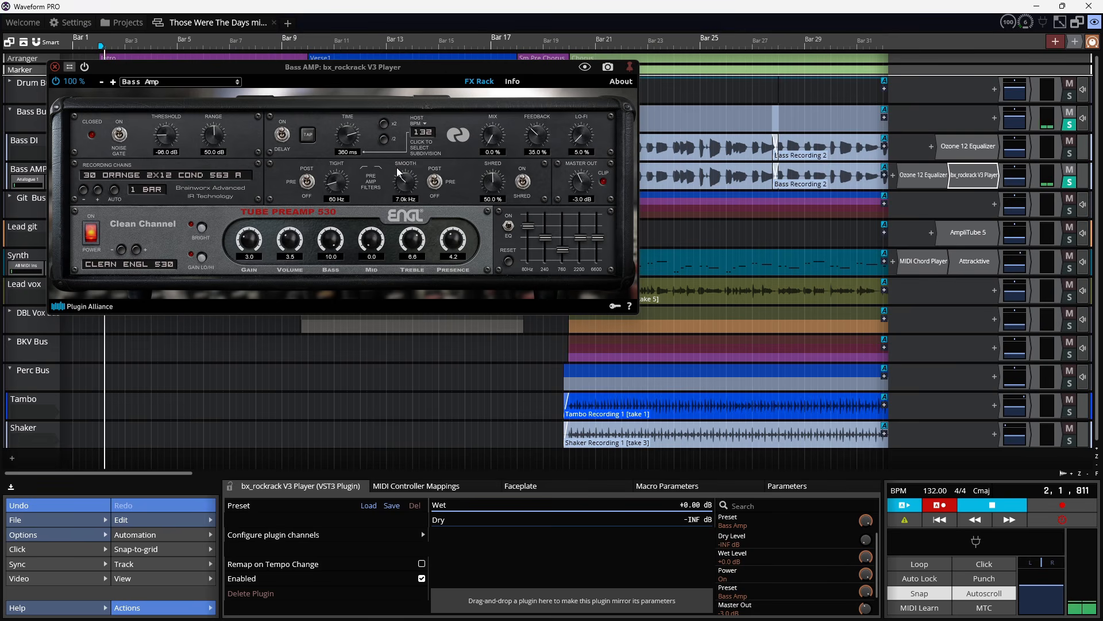
# Step: Toggle the bypass of bx_rockrack on Bass AMP and lower the 91 Hz low shelf in the Bass DI's Ozone 12 Equalizer
pyautogui.click(86, 67)
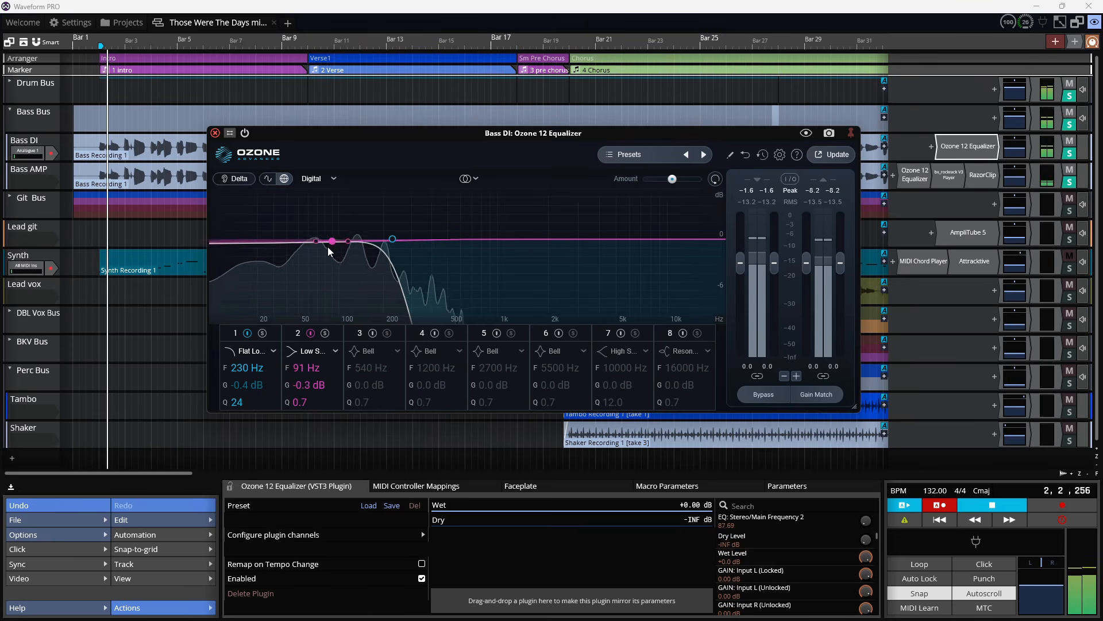
pyautogui.moveTo(335, 262); pyautogui.dragTo(337, 266)
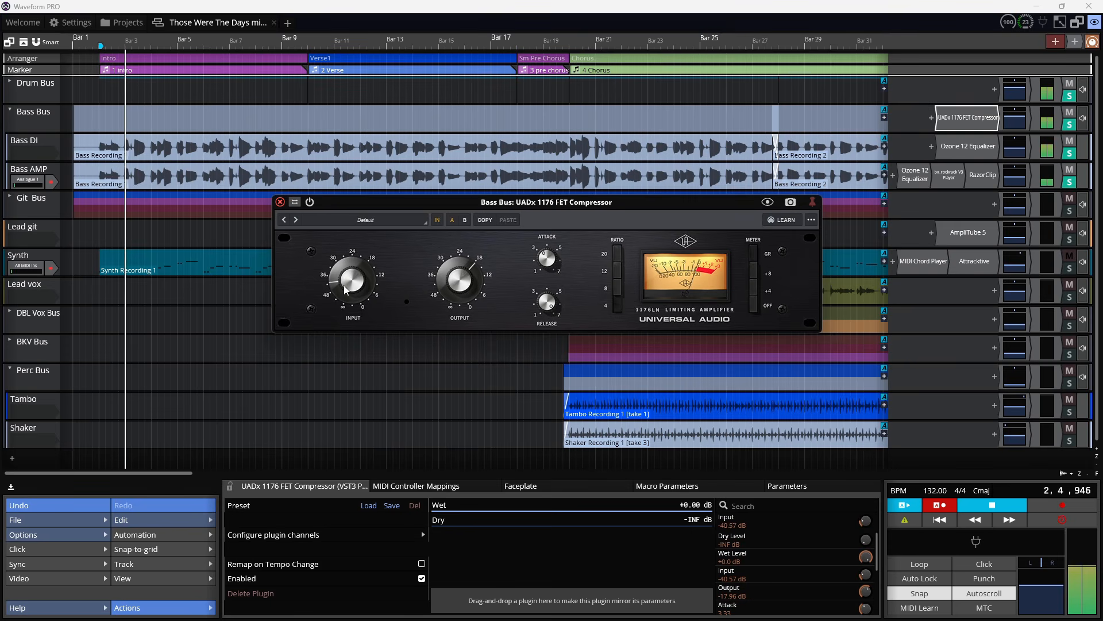
# Step: Raise the Bass Bus 1176 compressor's input to about -36 dB and adjust the RazorClip gain on Bass AMP
pyautogui.moveTo(345, 289); pyautogui.dragTo(346, 283)
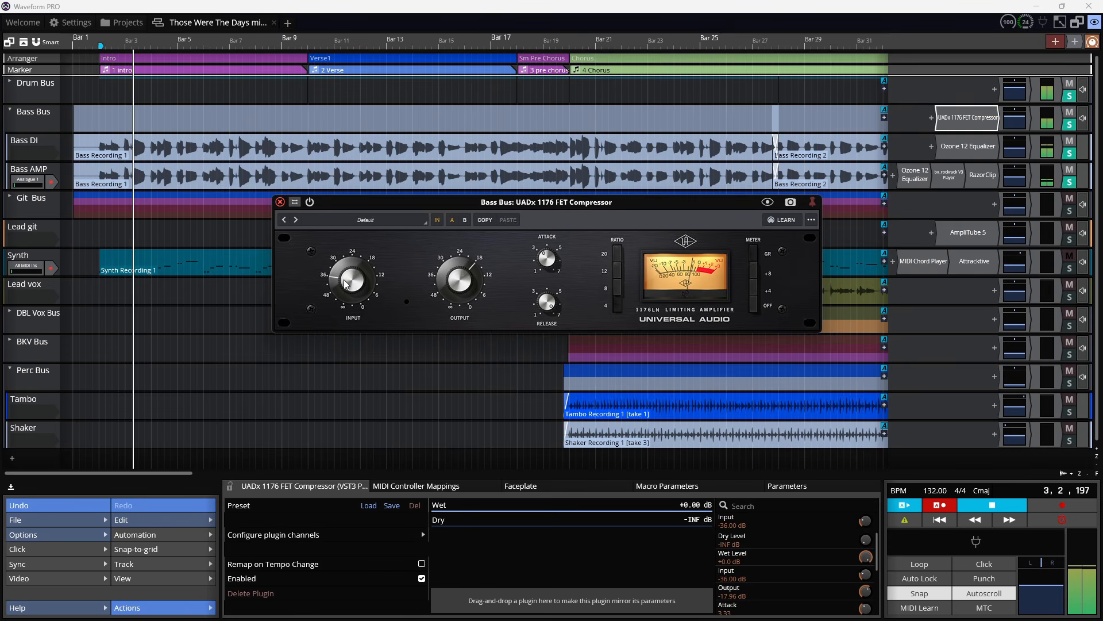
pyautogui.moveTo(347, 282); pyautogui.dragTo(347, 281)
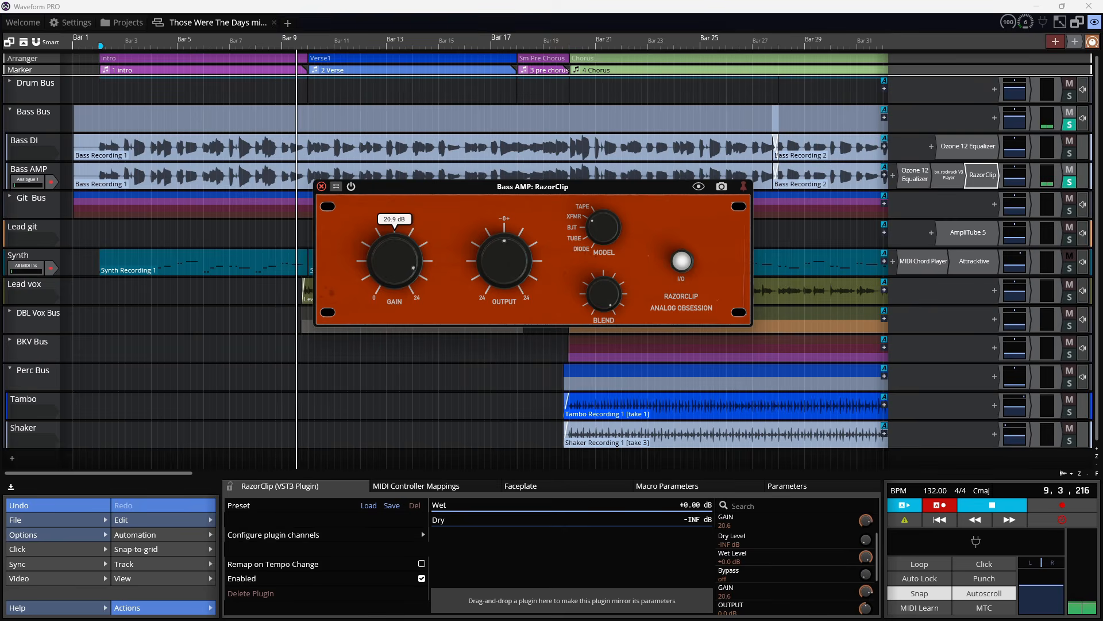
pyautogui.moveTo(394, 261); pyautogui.dragTo(395, 269)
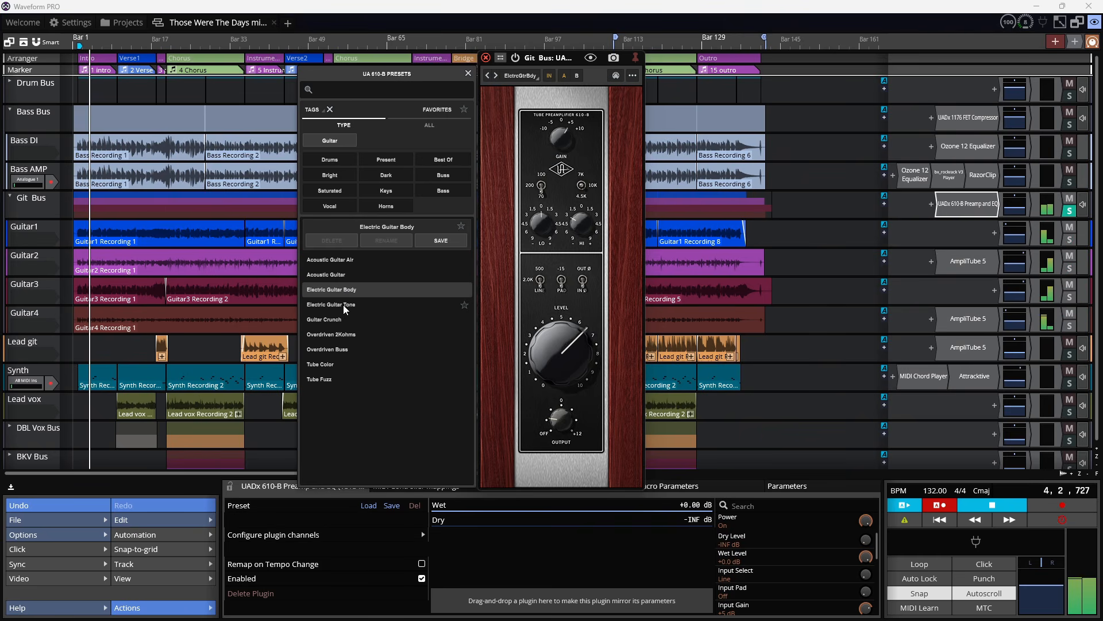
# Step: Audition the Git Bus 610-B guitar presets Electric Guitar Tone, Guitar Crunch, Overdriven 2Kohms and Overdriven Buss, ending on Tube Color
pyautogui.click(346, 305)
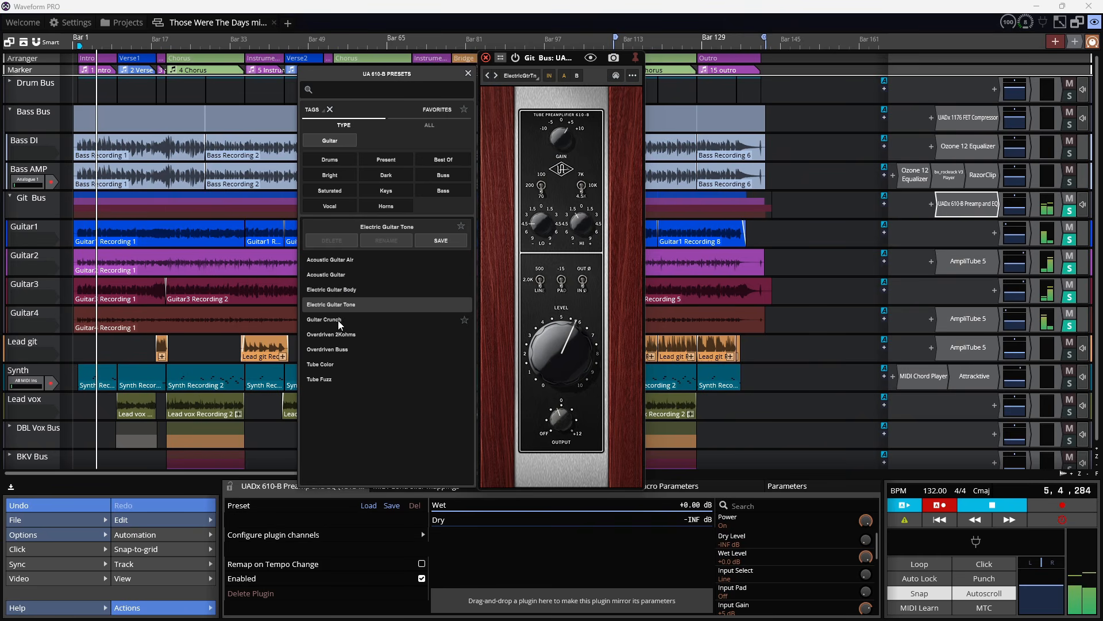
pyautogui.click(339, 320)
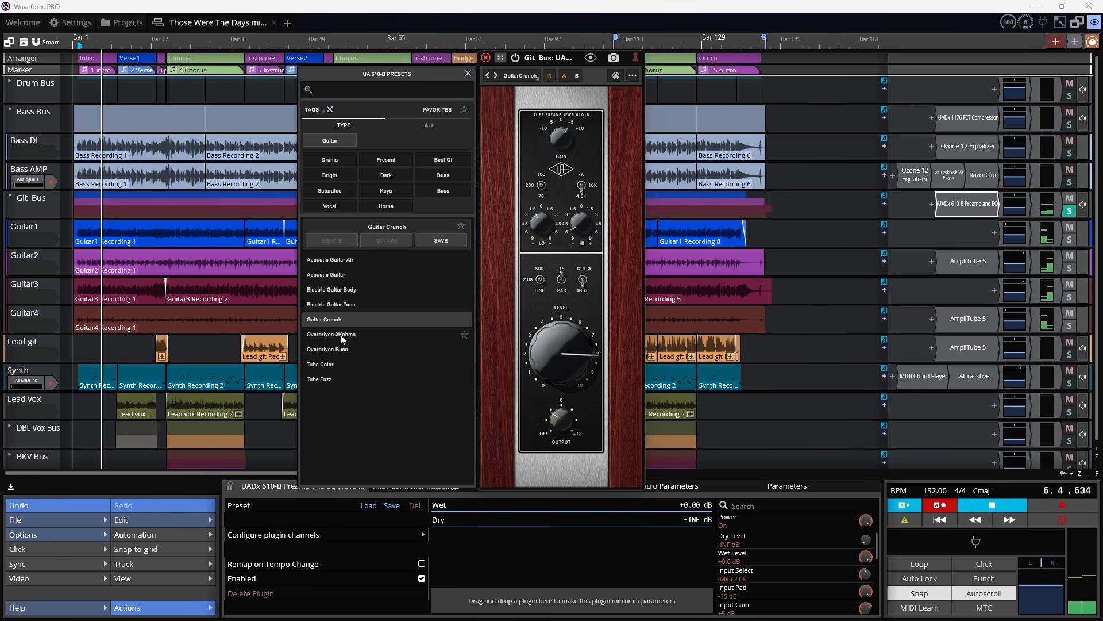
pyautogui.click(343, 334)
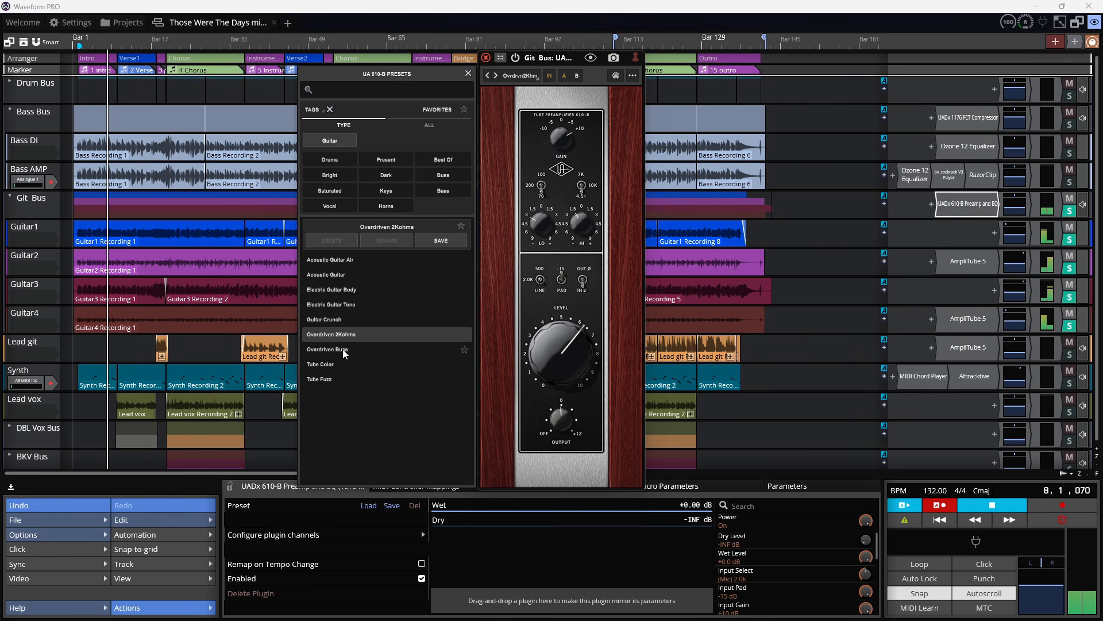
pyautogui.click(343, 350)
pyautogui.click(344, 365)
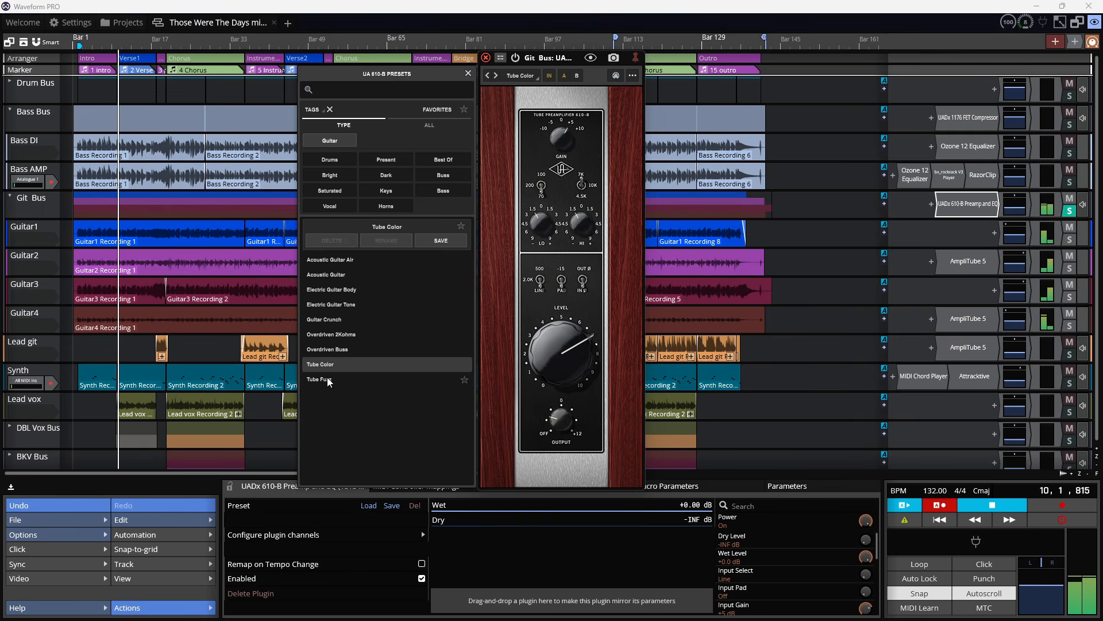
# Step: Audition the Git Bus 610-B presets Tube Fuzz and Electric Guitar Tone, and raise the gain of the Git Bus RazorClip slightly
pyautogui.click(329, 380)
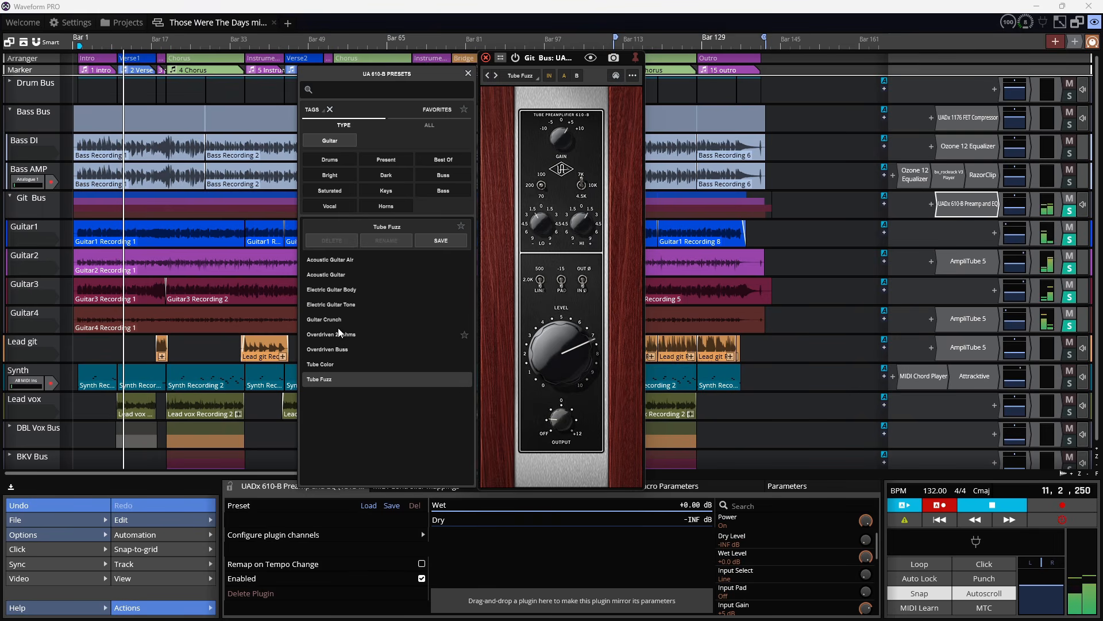
pyautogui.click(332, 304)
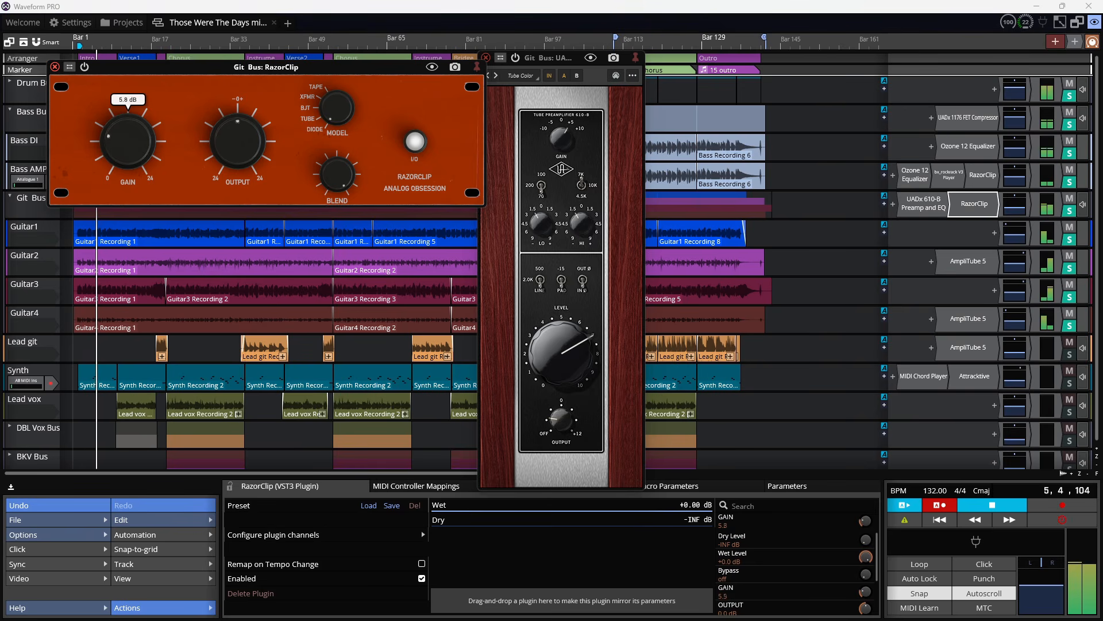
pyautogui.moveTo(128, 140); pyautogui.dragTo(128, 134)
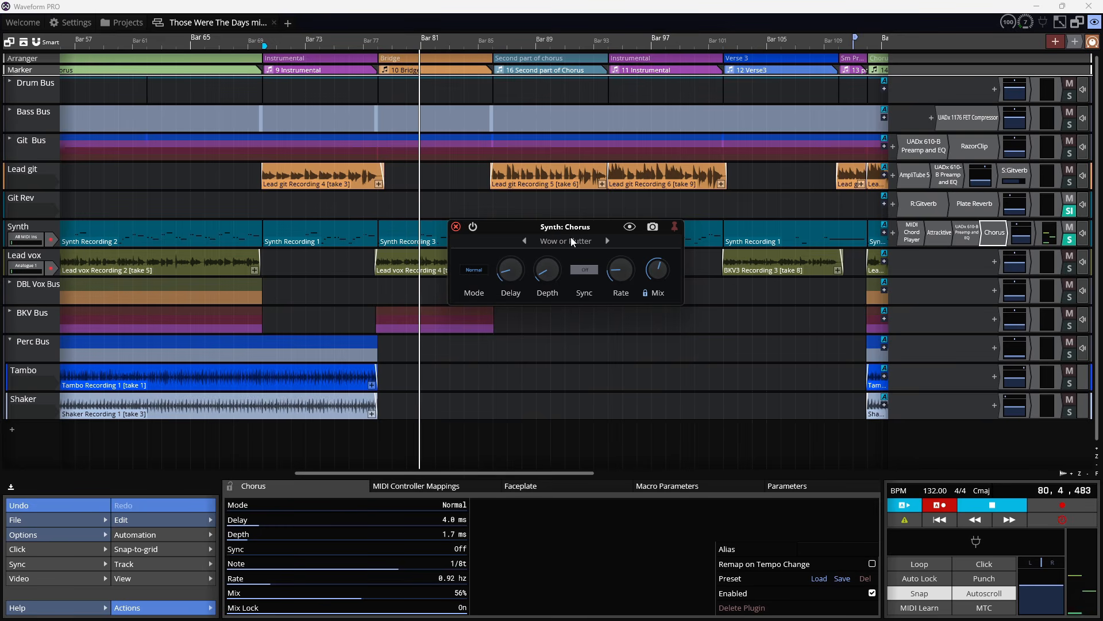
# Step: Load the CE2 Mono preset in the Synth track's Chorus and toggle its bypass during playback to compare the sound
pyautogui.click(571, 238)
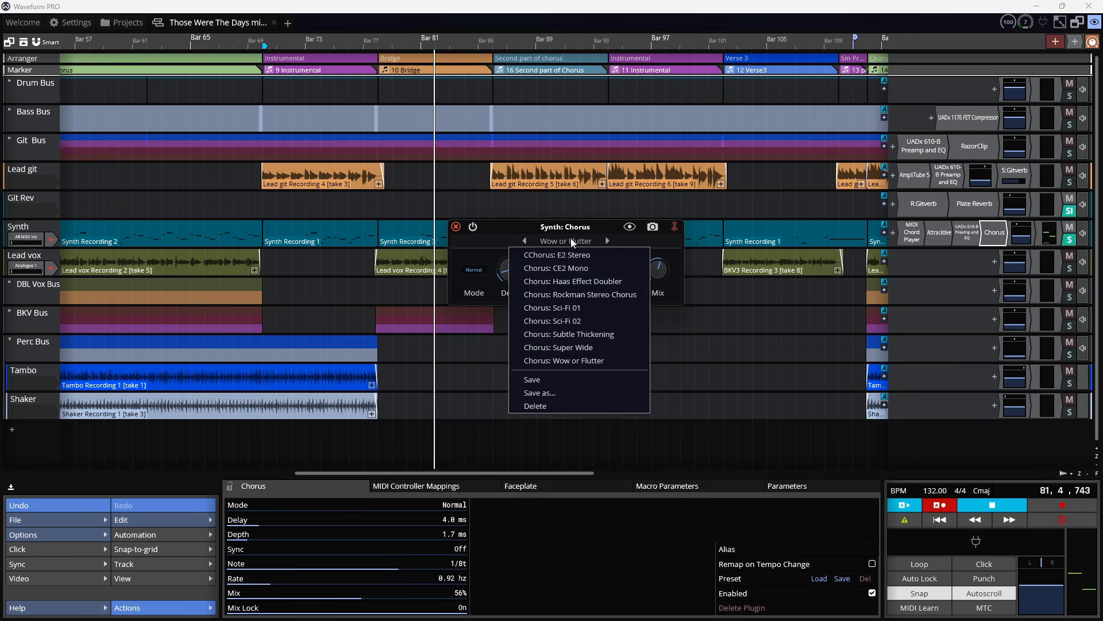
pyautogui.click(585, 267)
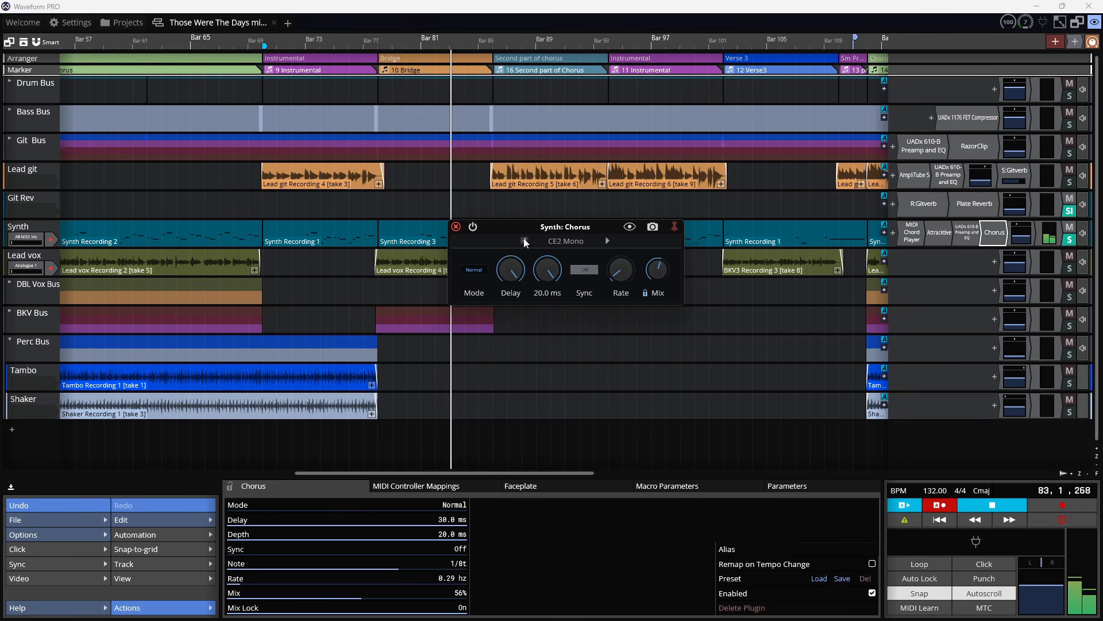
pyautogui.click(474, 226)
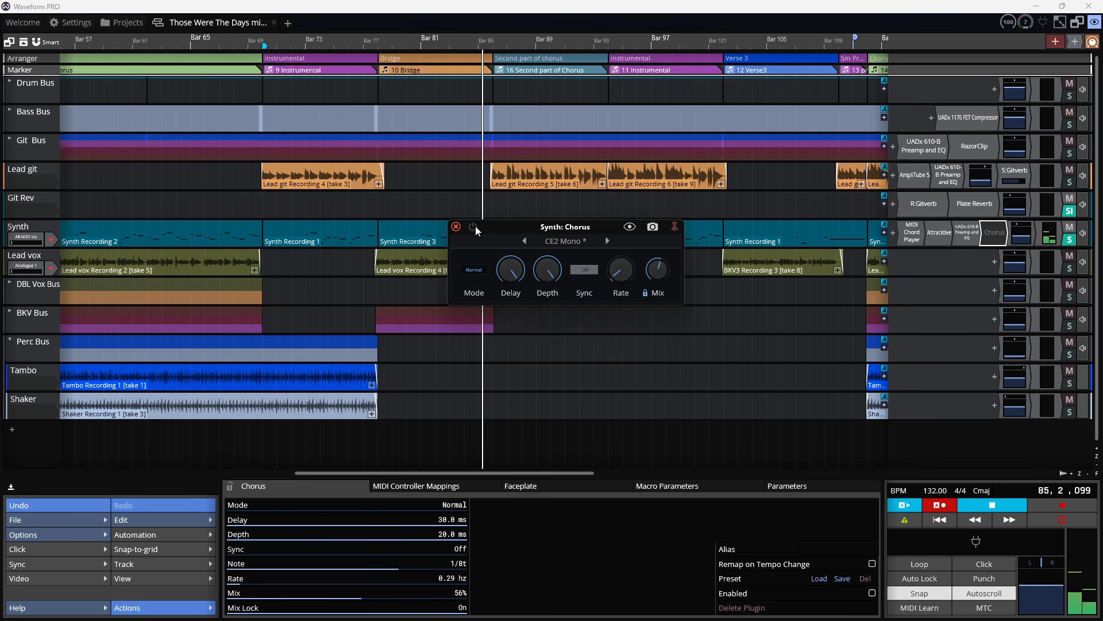
pyautogui.click(474, 227)
pyautogui.press('space')
pyautogui.press('space')
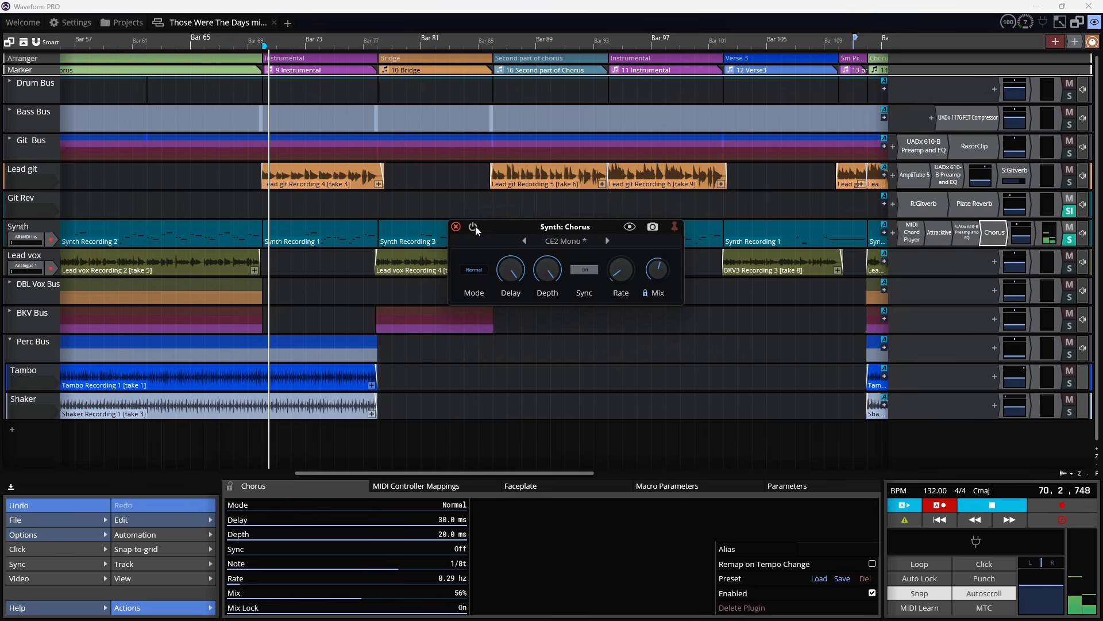
pyautogui.click(474, 226)
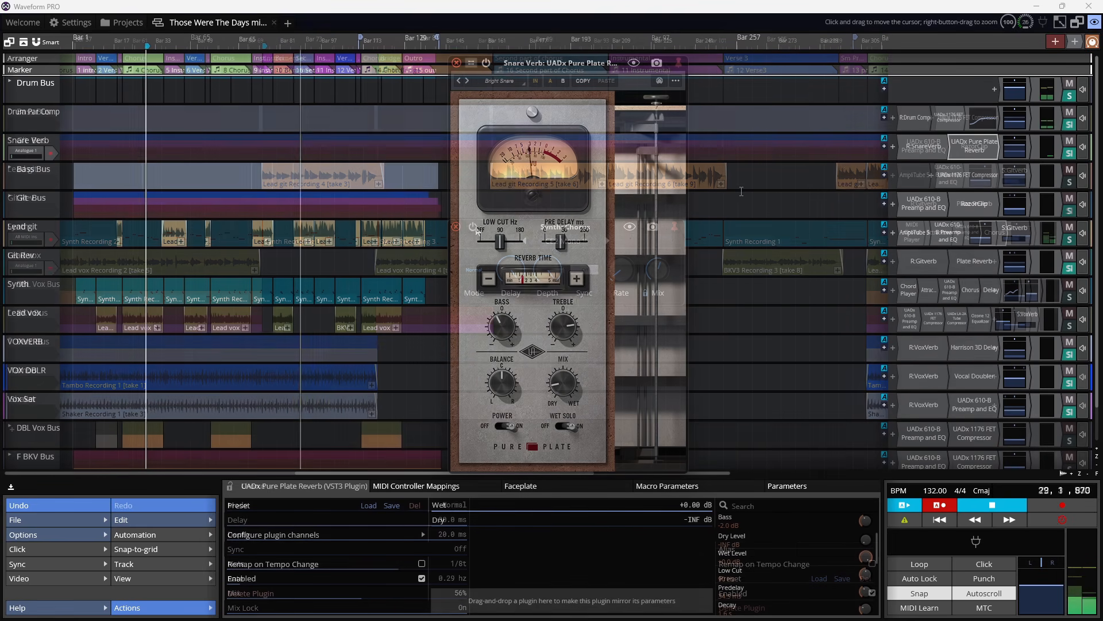
# Step: Lower the Snare Verb track's volume to about -5.6 dB during playback
pyautogui.press('space')
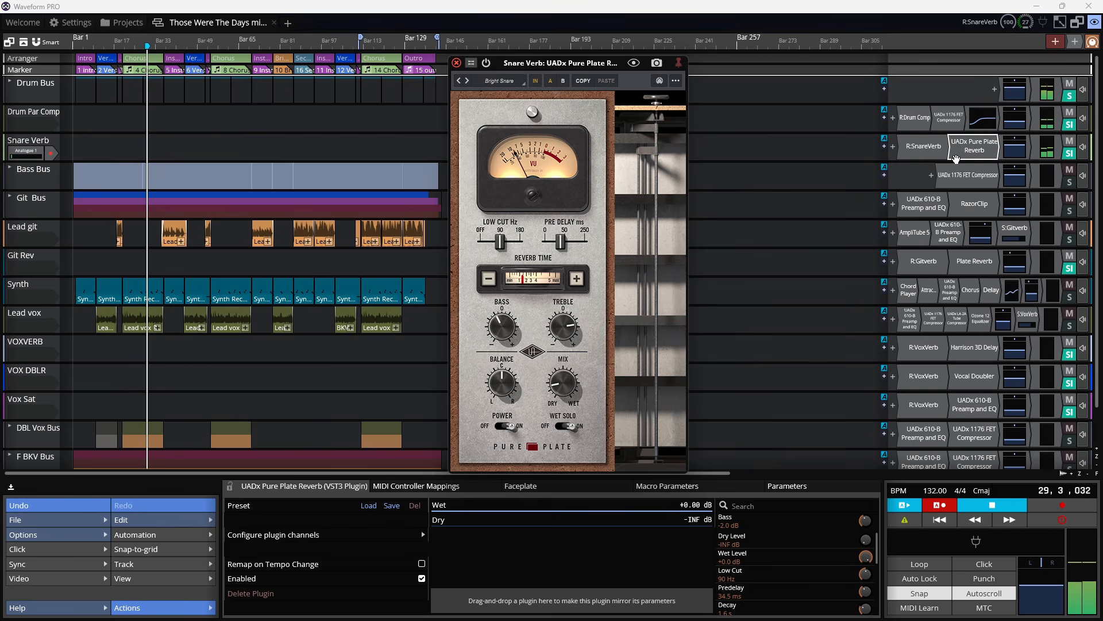
pyautogui.click(1018, 151)
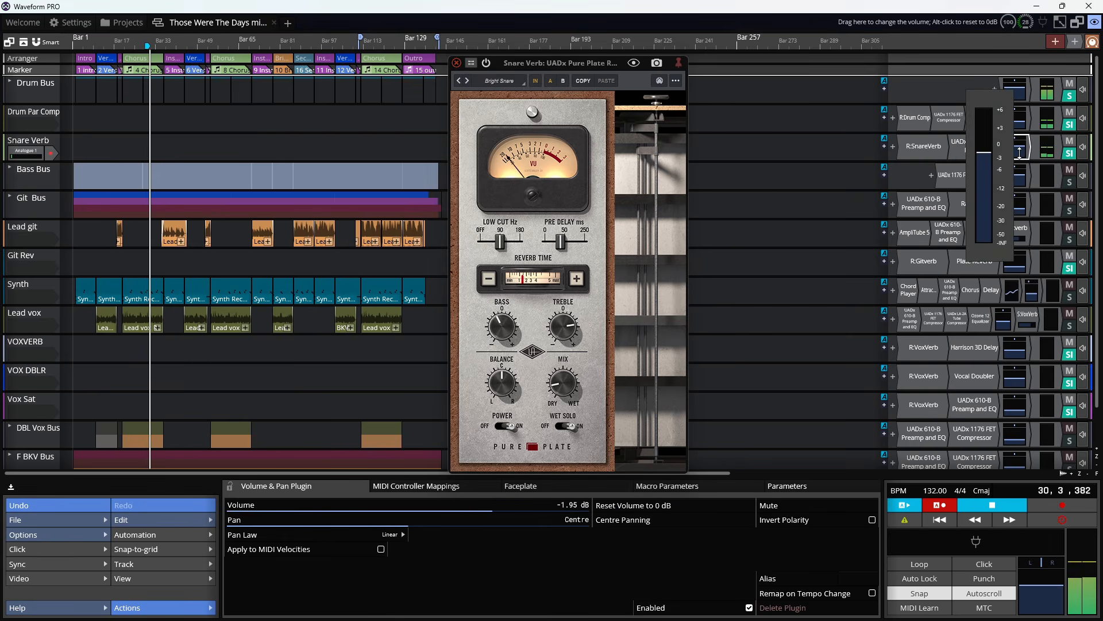
pyautogui.moveTo(1018, 162); pyautogui.dragTo(1019, 164)
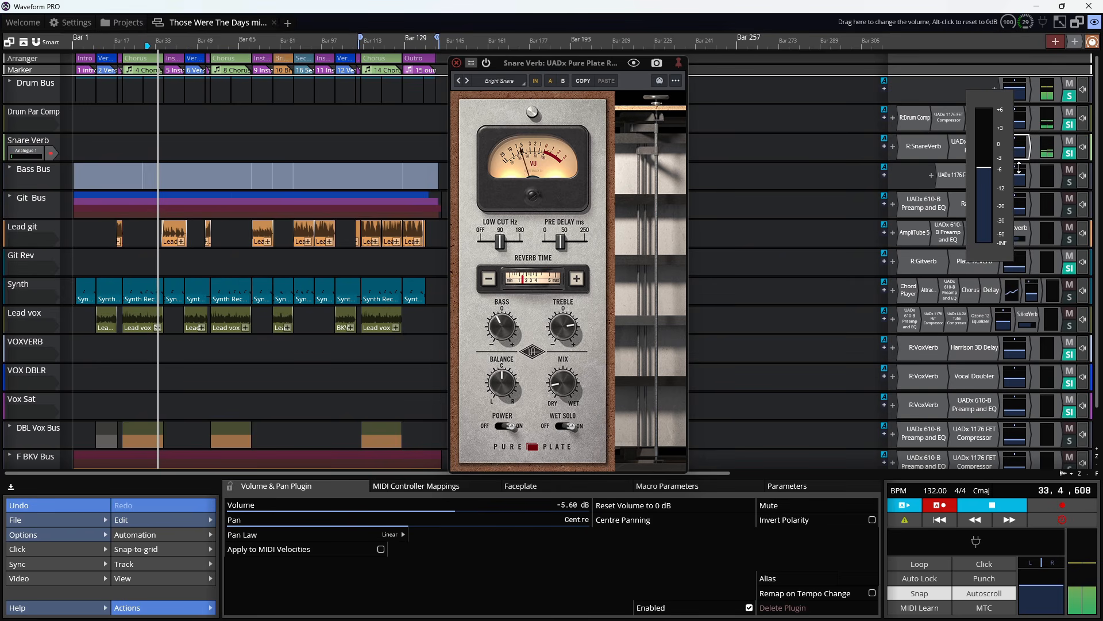
pyautogui.moveTo(1019, 168); pyautogui.dragTo(1019, 167)
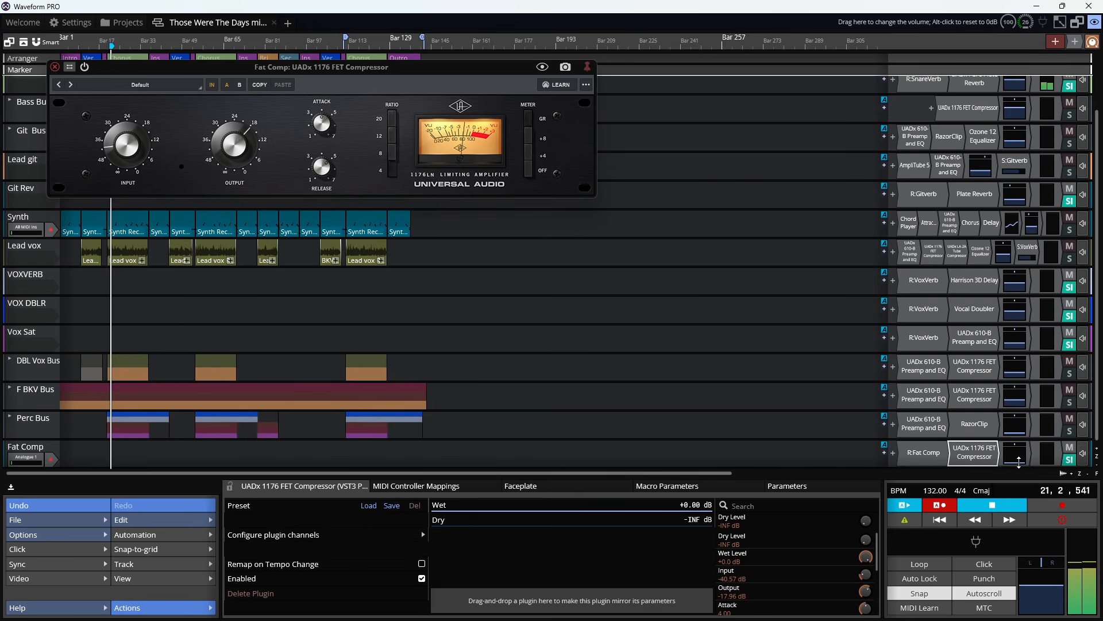
# Step: Select the Fat Comp track's volume fader and load the Rock Echo preset in the Delay track's Harrison 3D Delay
pyautogui.click(1019, 460)
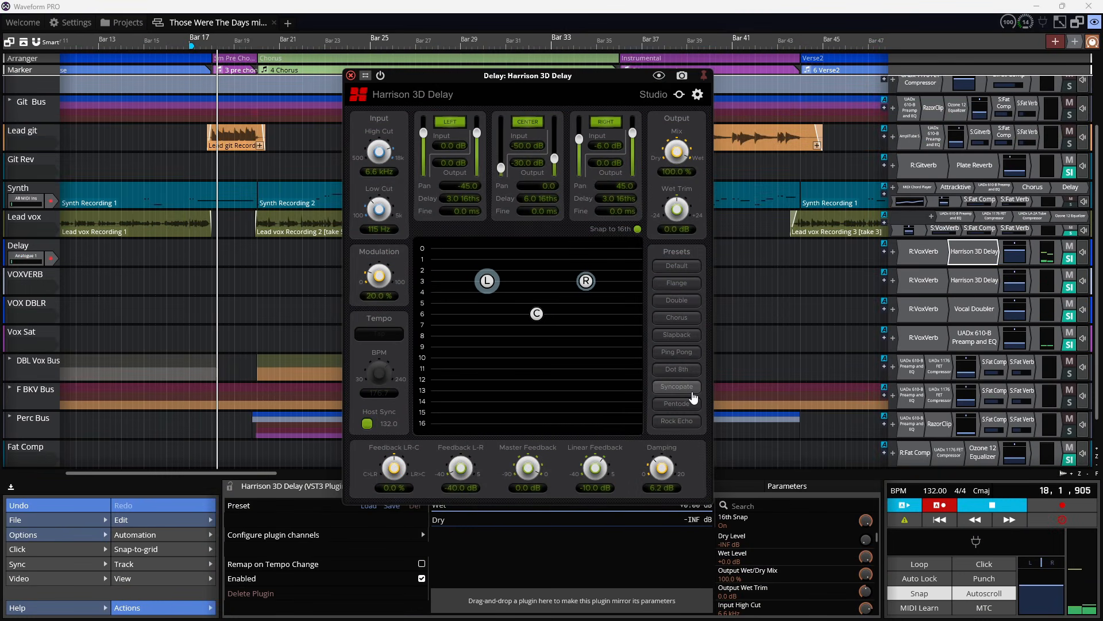
pyautogui.click(680, 422)
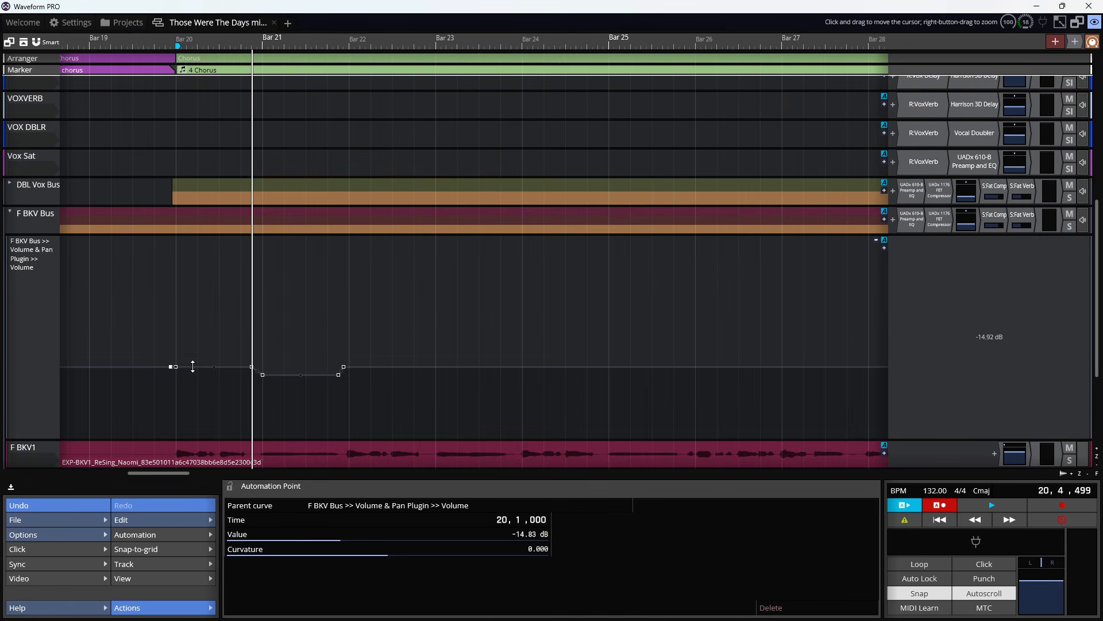
# Step: Raise the F BKV Bus volume automation across bar 20 to about -13.3 dB and play the chorus entry to check it
pyautogui.click(193, 366)
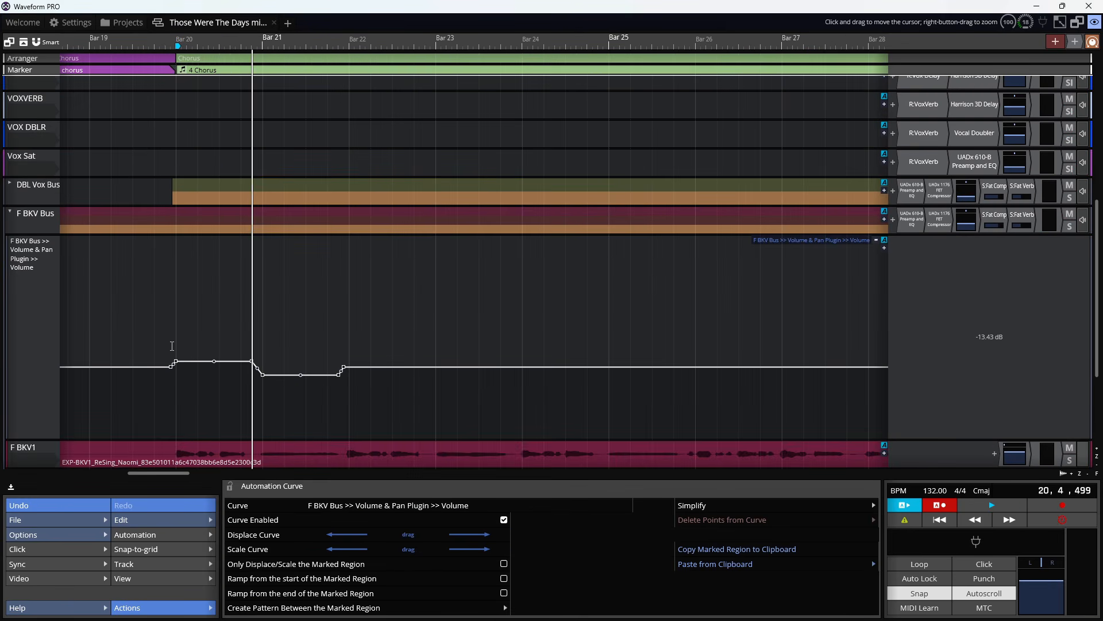
pyautogui.click(172, 346)
pyautogui.press('space')
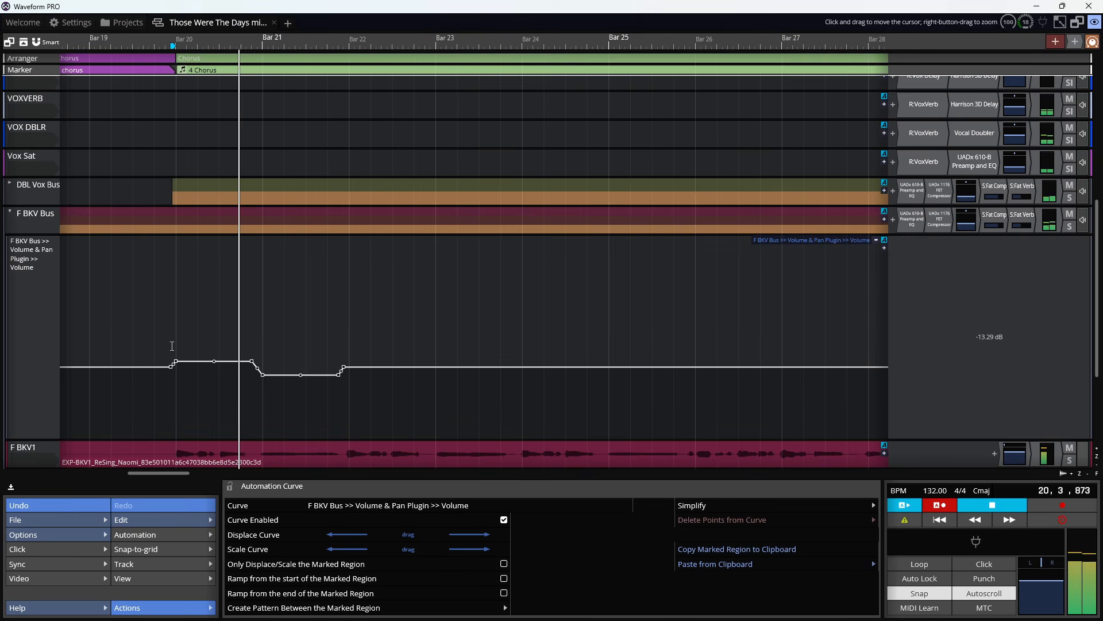
pyautogui.click(163, 351)
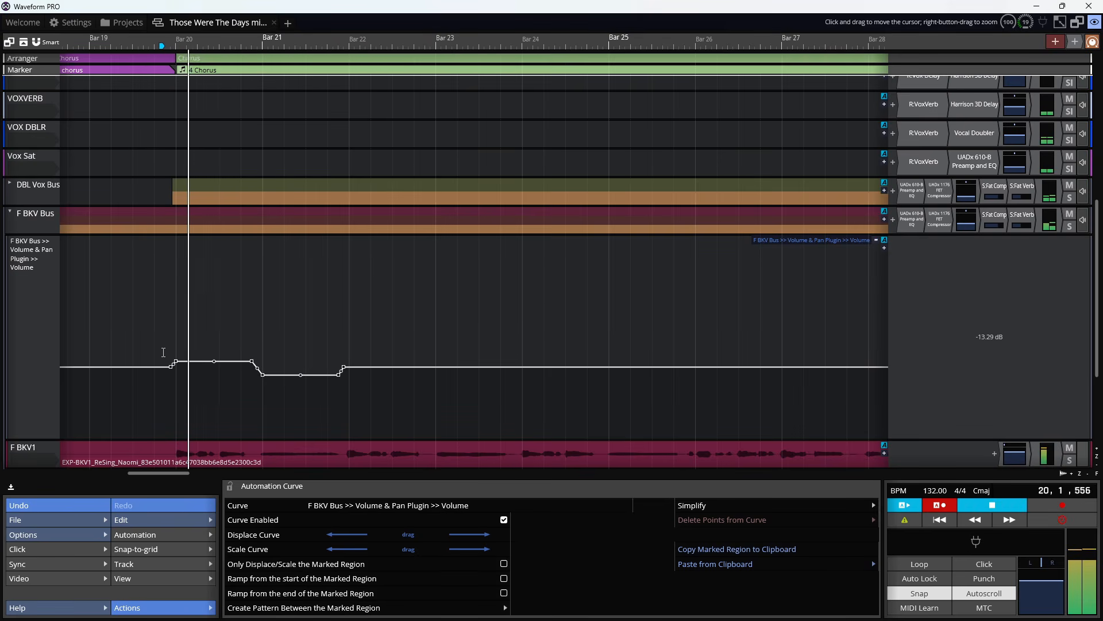
pyautogui.press('space')
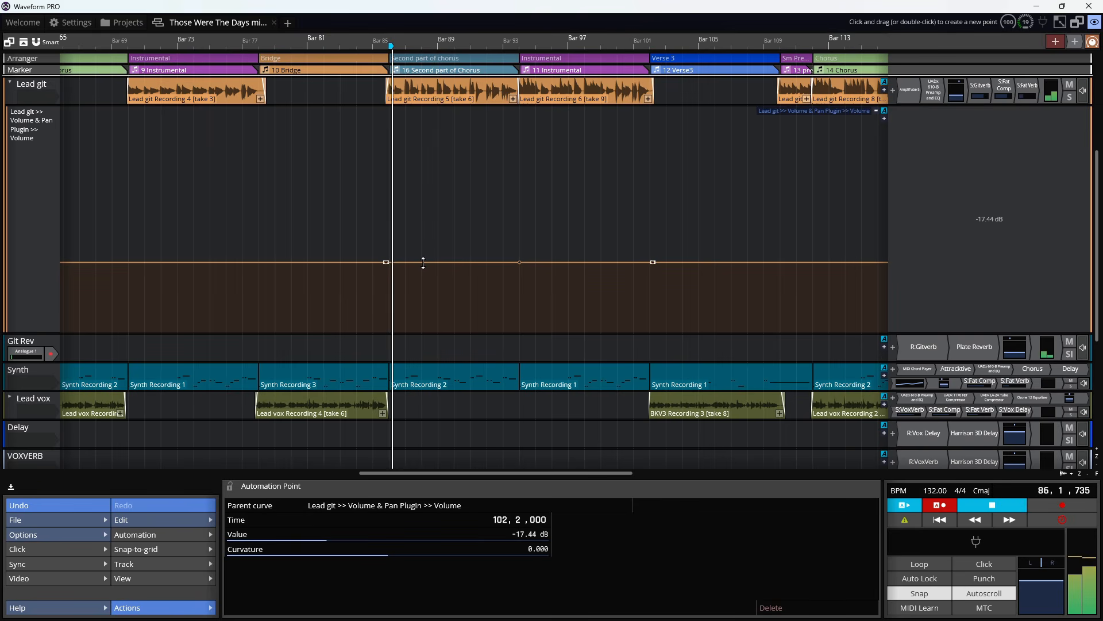
# Step: Raise the Lead git volume automation slightly between the second part of the chorus and the end of the following instrumental
pyautogui.click(424, 259)
pyautogui.moveTo(423, 259); pyautogui.dragTo(425, 254)
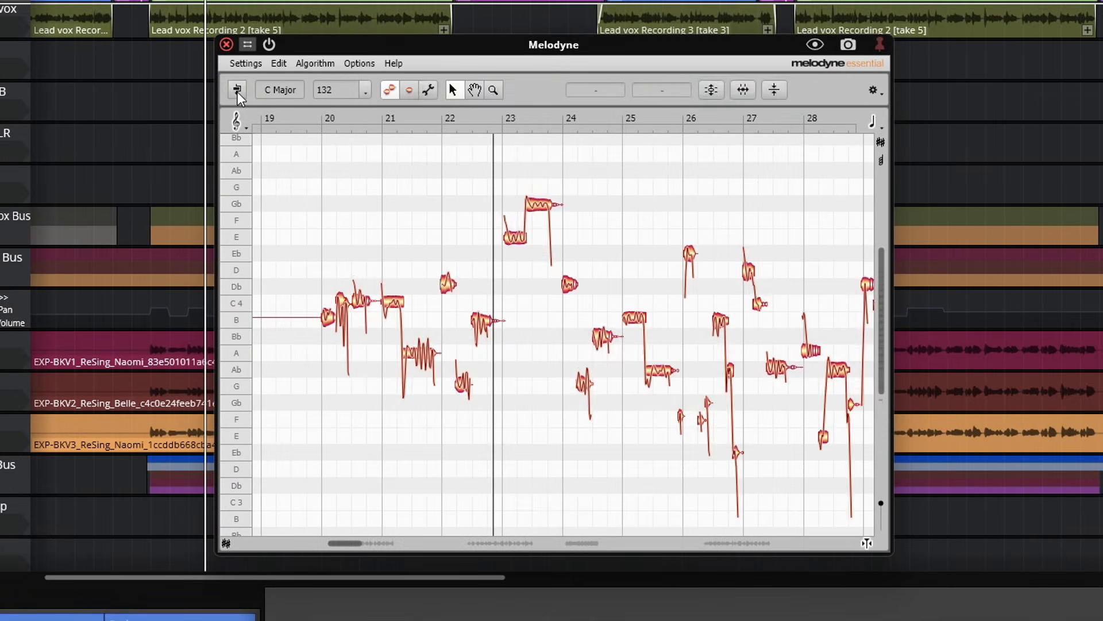
# Step: Transfer vocal audio into Melodyne and correct the notes' pitch, using a pitch center of 70% and a pitch drift of 60%
pyautogui.click(236, 92)
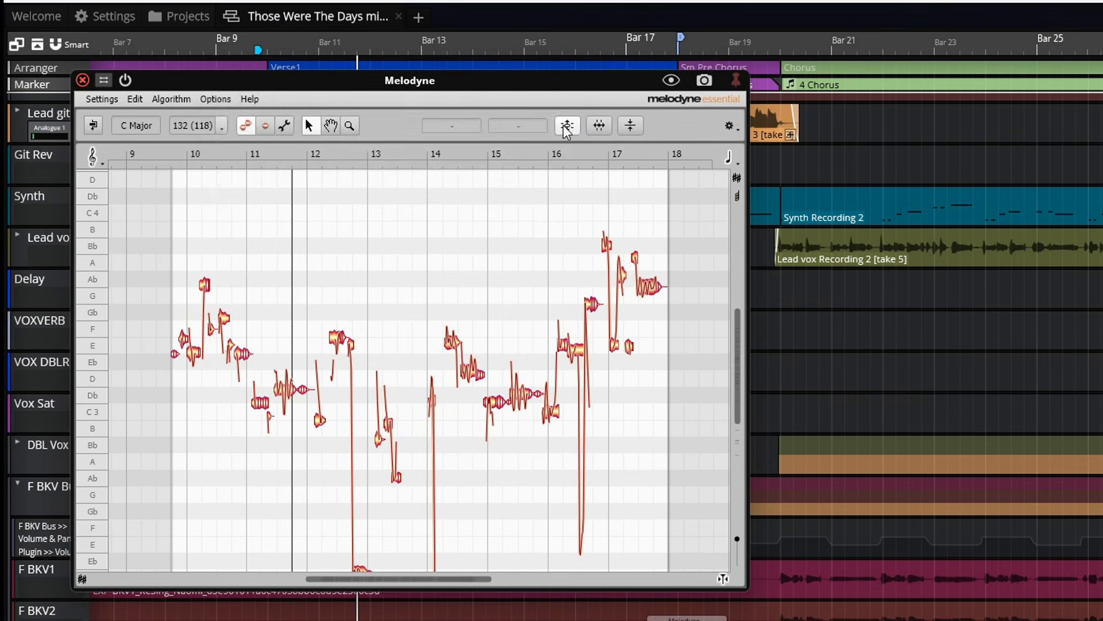
pyautogui.click(711, 89)
pyautogui.moveTo(363, 105); pyautogui.dragTo(473, 108)
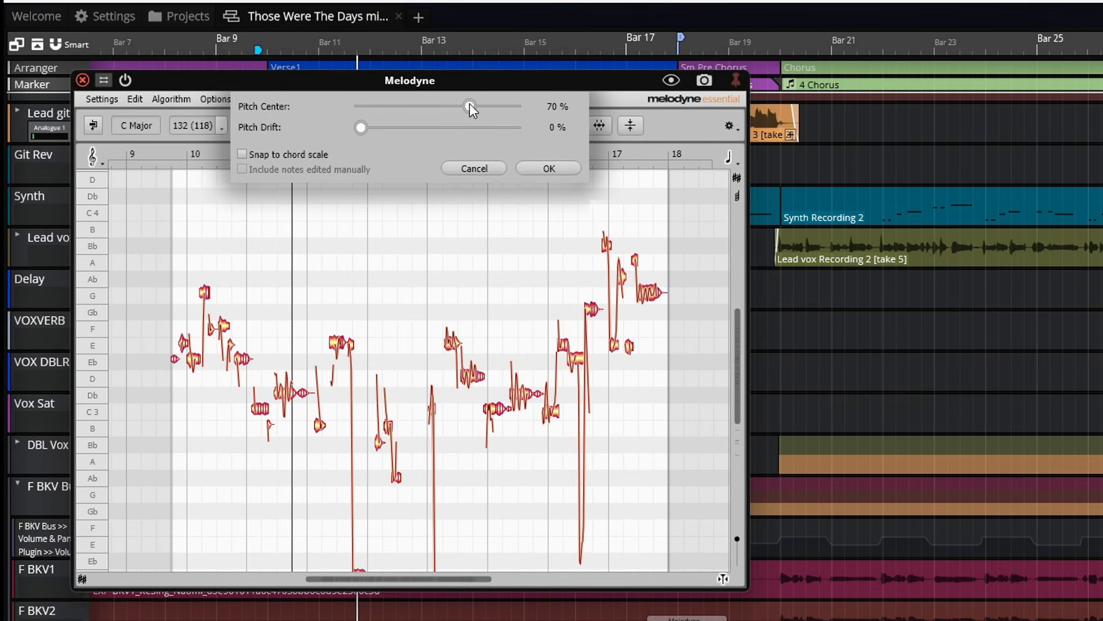
pyautogui.moveTo(359, 127); pyautogui.dragTo(450, 119)
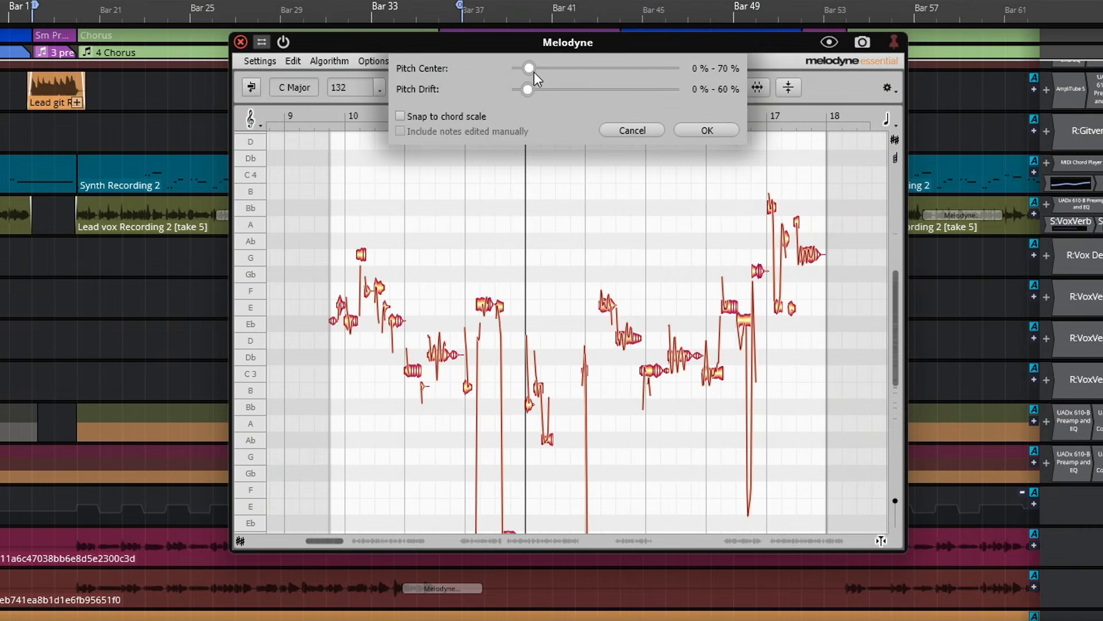
pyautogui.moveTo(533, 71); pyautogui.dragTo(625, 70)
pyautogui.moveTo(529, 92); pyautogui.dragTo(565, 93)
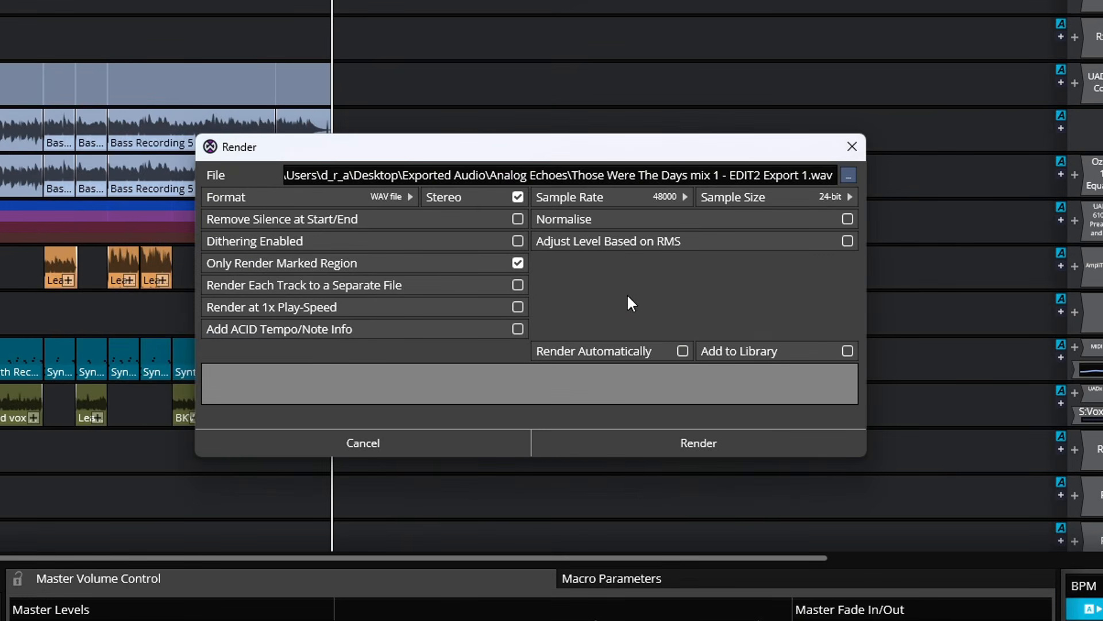
# Step: Render the marked region to a stereo 24-bit, 48000 Hz WAV file and create a new edit with the browser hidden
pyautogui.click(688, 443)
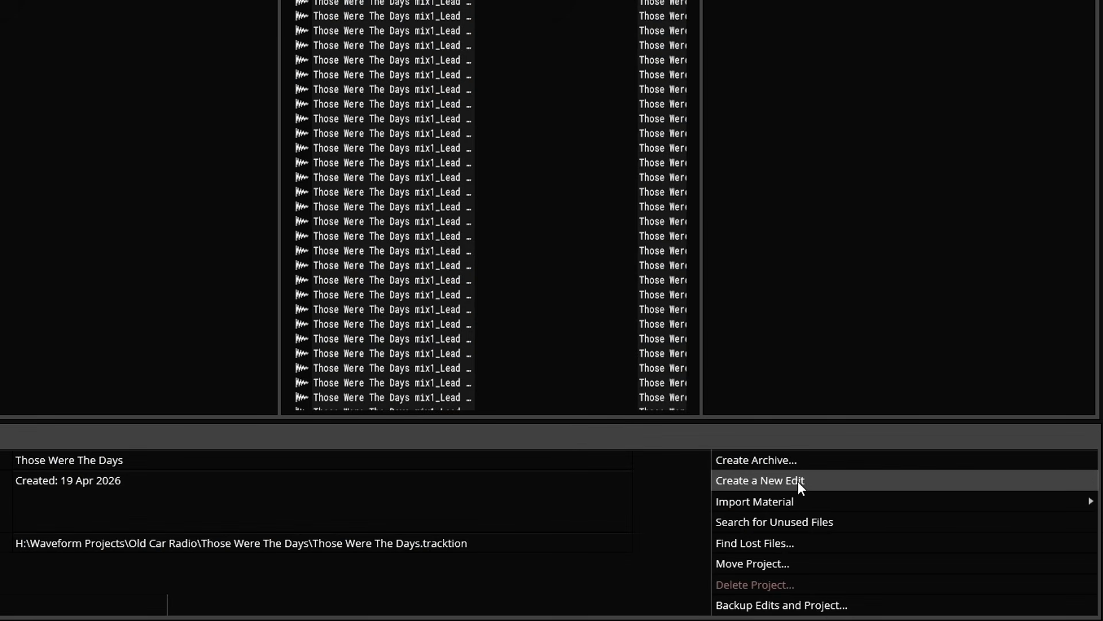
pyautogui.click(798, 481)
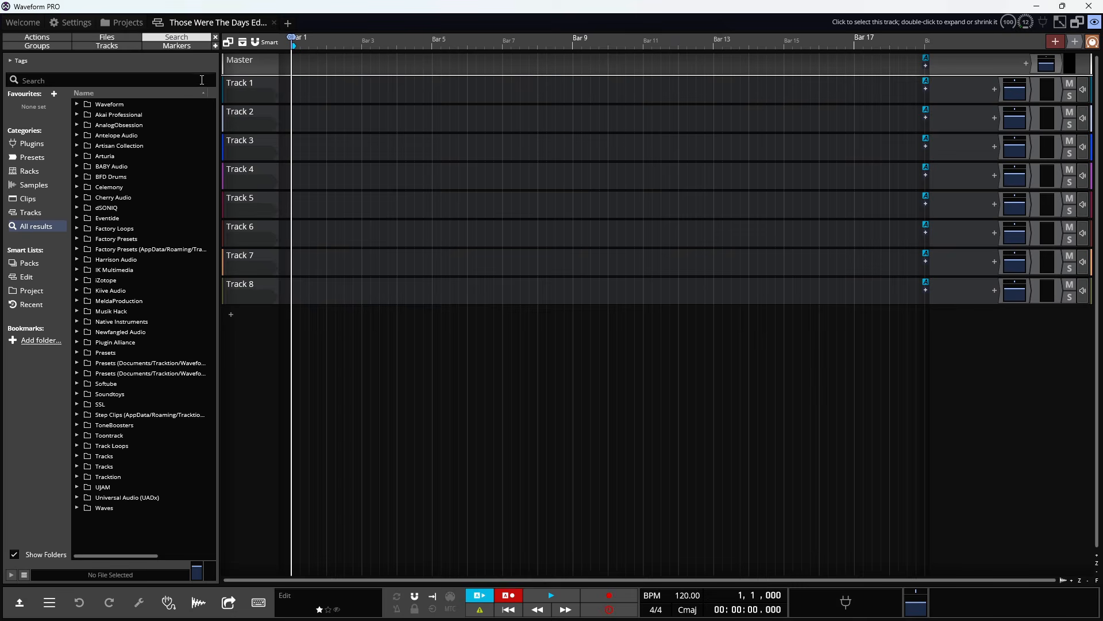
pyautogui.click(215, 36)
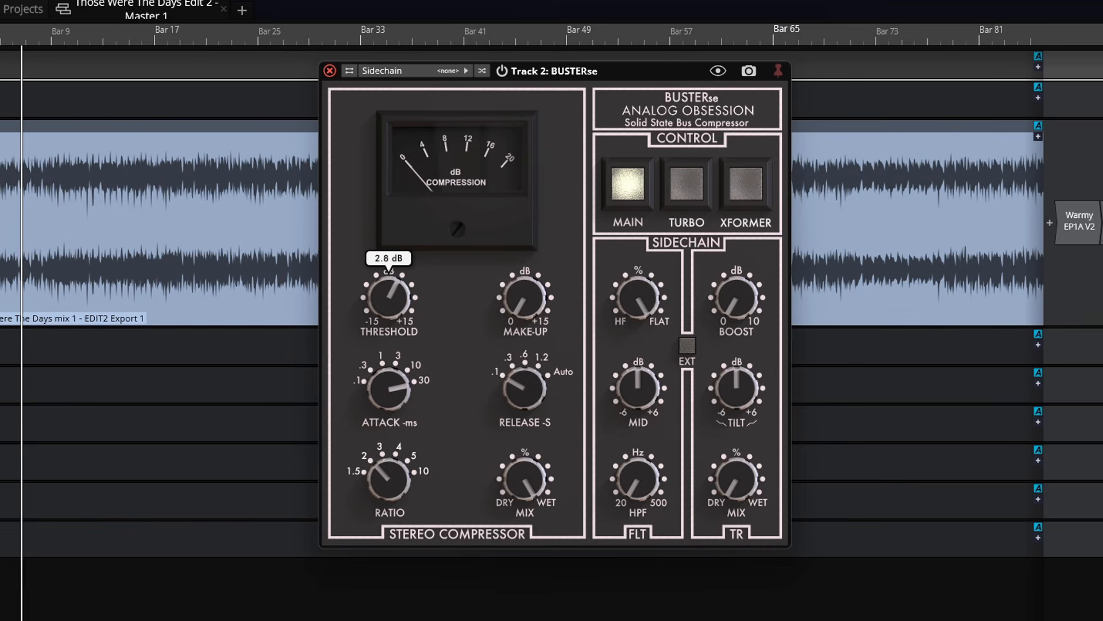
# Step: Lower the BUSTERse compressor's threshold on Track 2 and toggle the bypass of Warmy EP1A V2 to compare the sound
pyautogui.moveTo(387, 297); pyautogui.dragTo(387, 311)
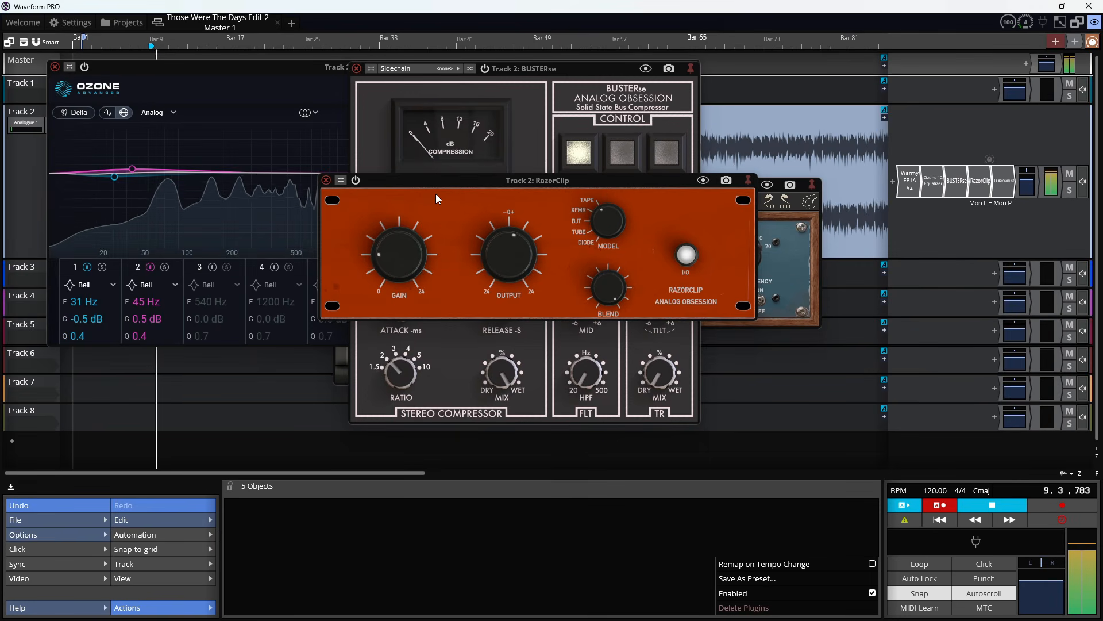
pyautogui.click(909, 177)
pyautogui.doubleClick(908, 181)
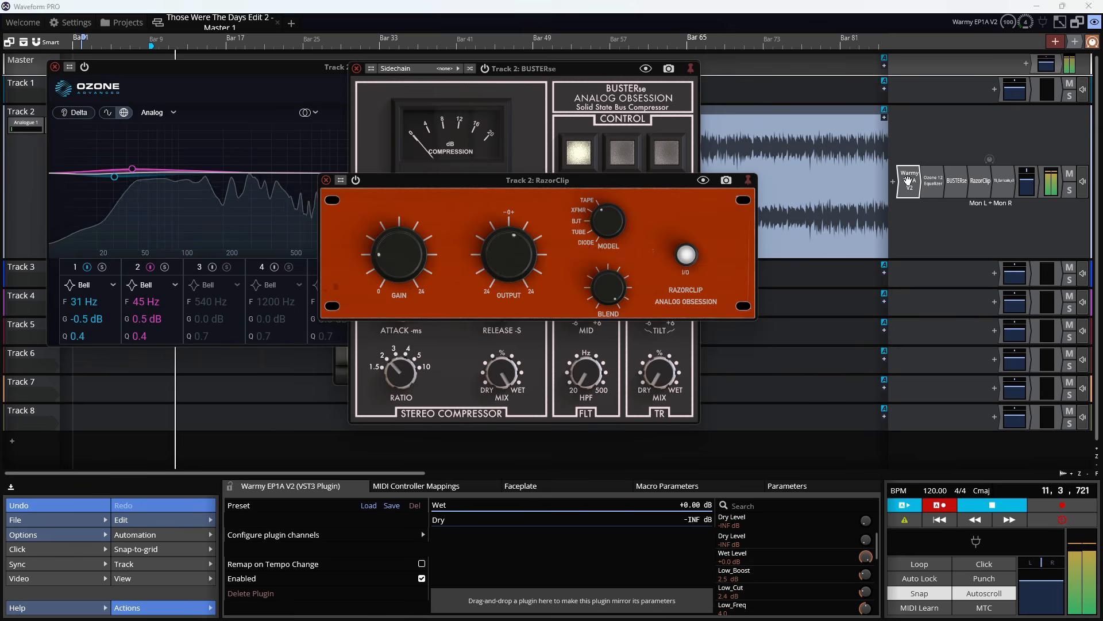
pyautogui.click(304, 186)
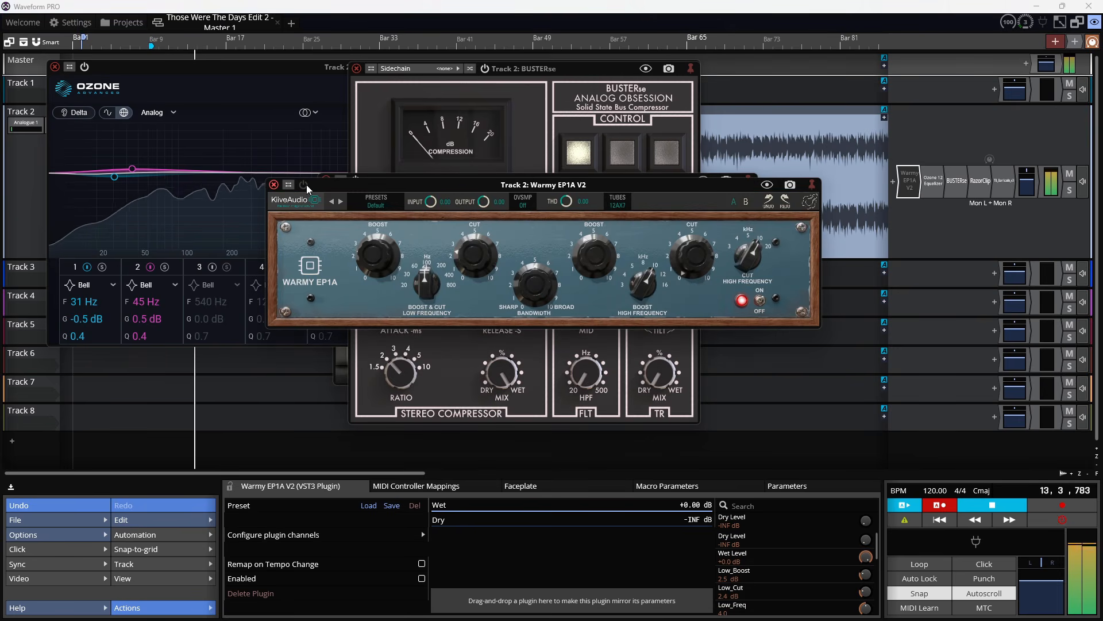
pyautogui.click(303, 186)
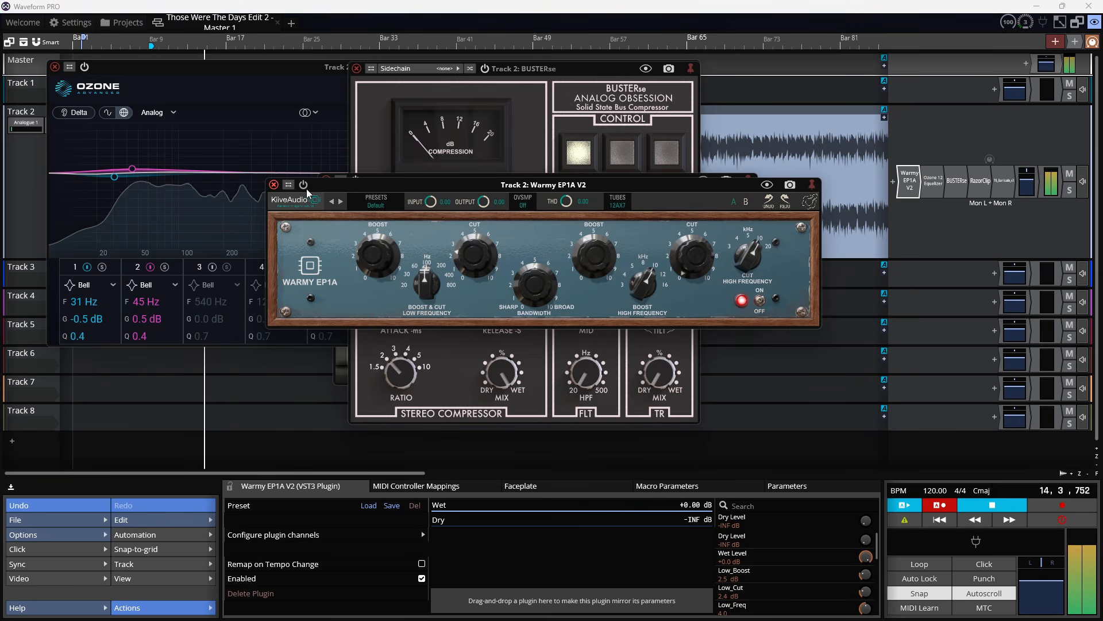